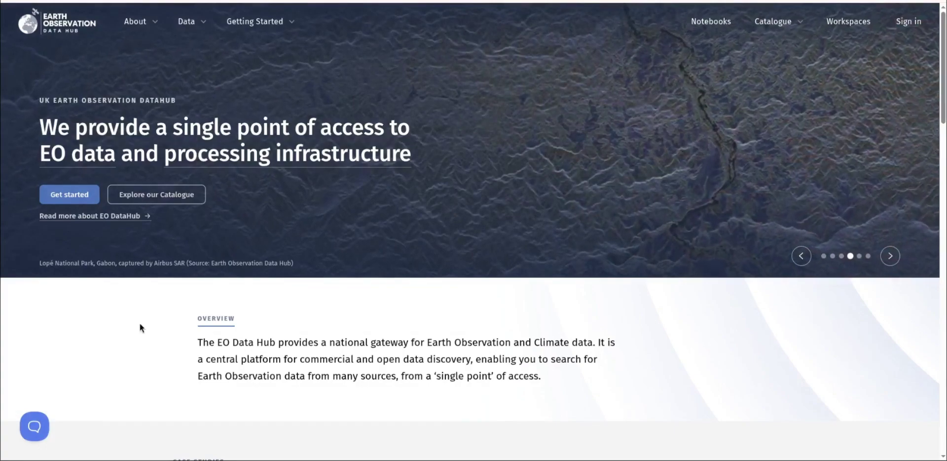
Step: Look over the Earth Observation Data Hub home page and open its documentation site
scroll(140, 346, down, 20)
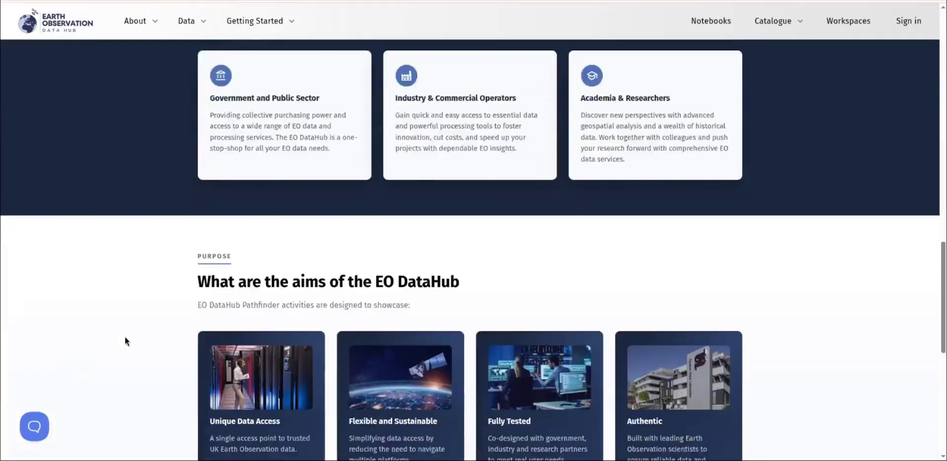
scroll(121, 340, up, 20)
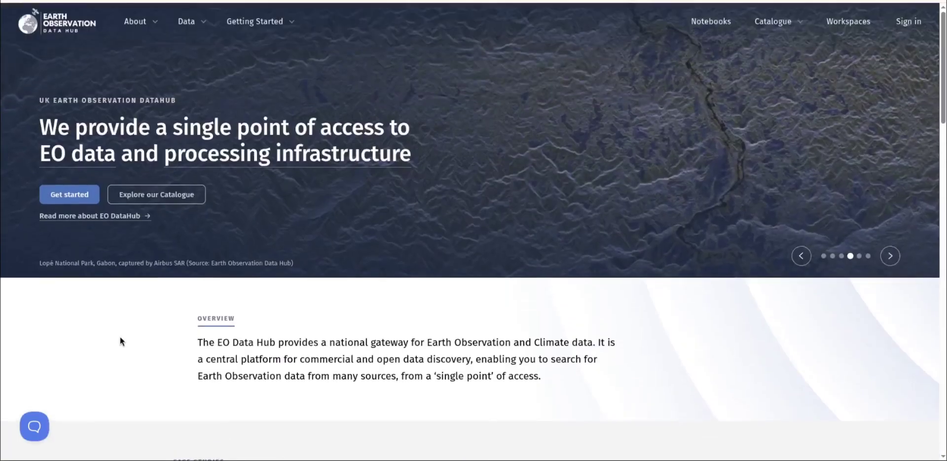
click(256, 21)
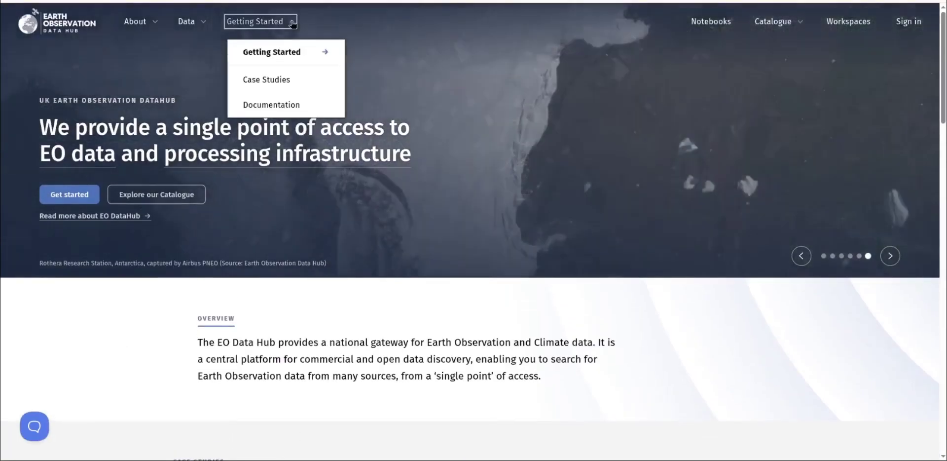
click(289, 104)
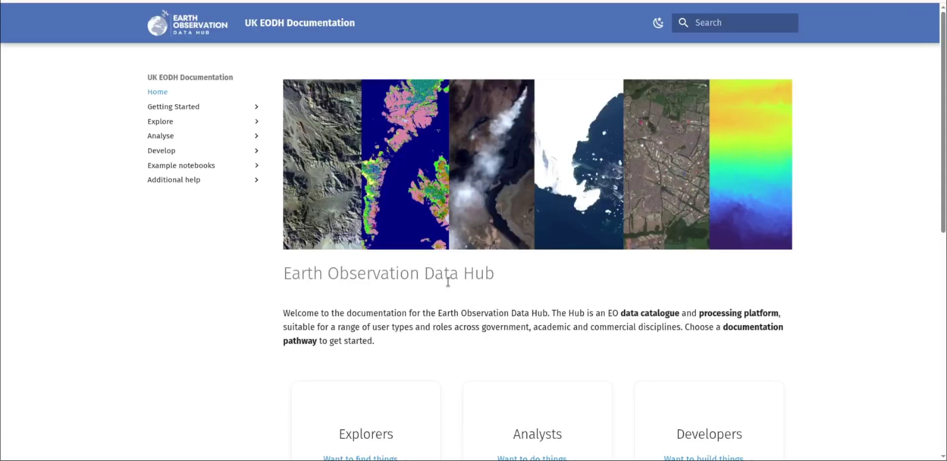
Step: Search the documentation for "open data" and open the Open access data entry of the Frequently Asked Questions
click(712, 24)
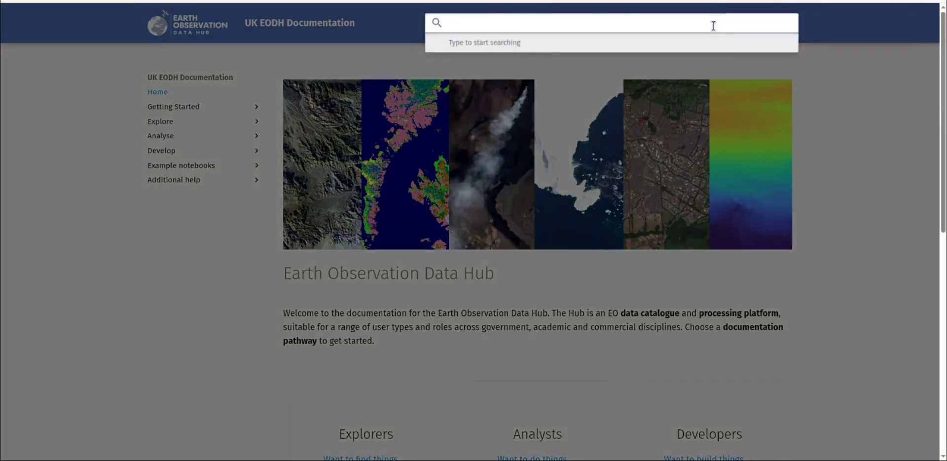
text(op)
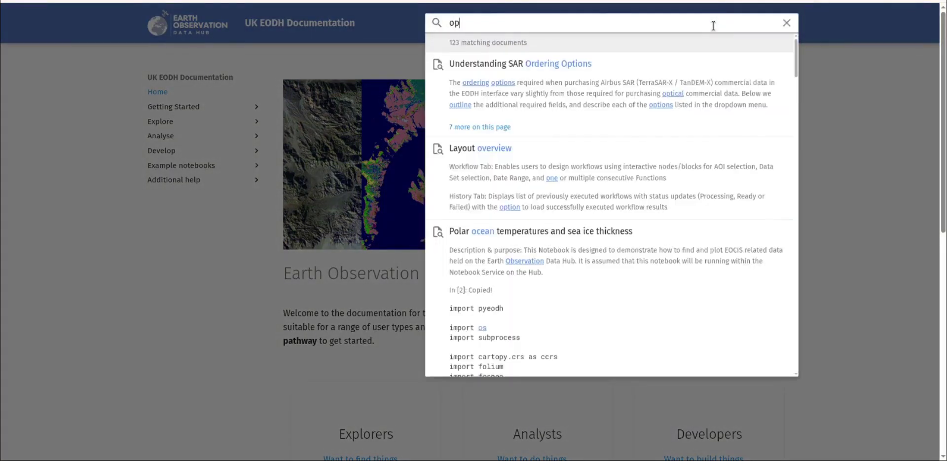
text(en data)
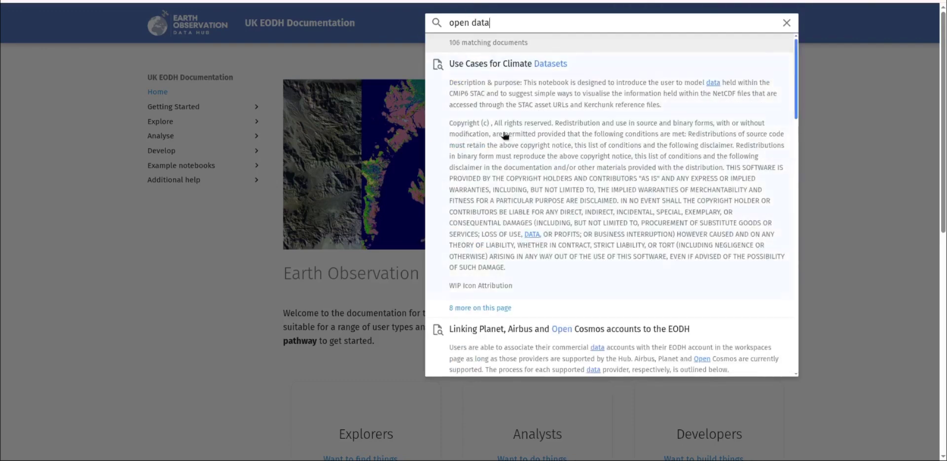
scroll(520, 195, down, 2)
scroll(519, 194, down, 7)
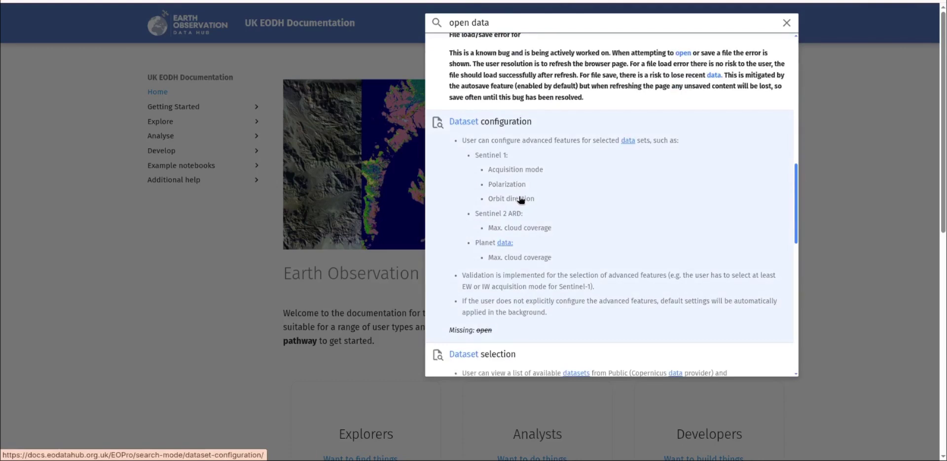
scroll(522, 201, down, 8)
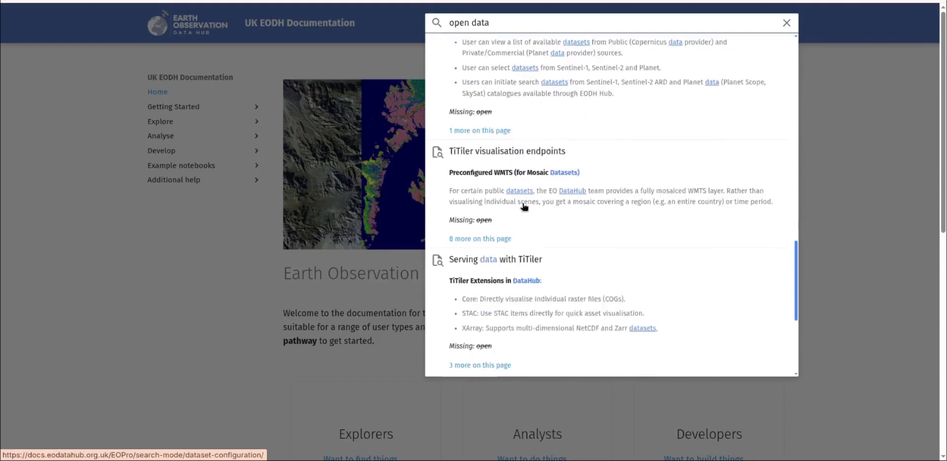
scroll(524, 206, down, 4)
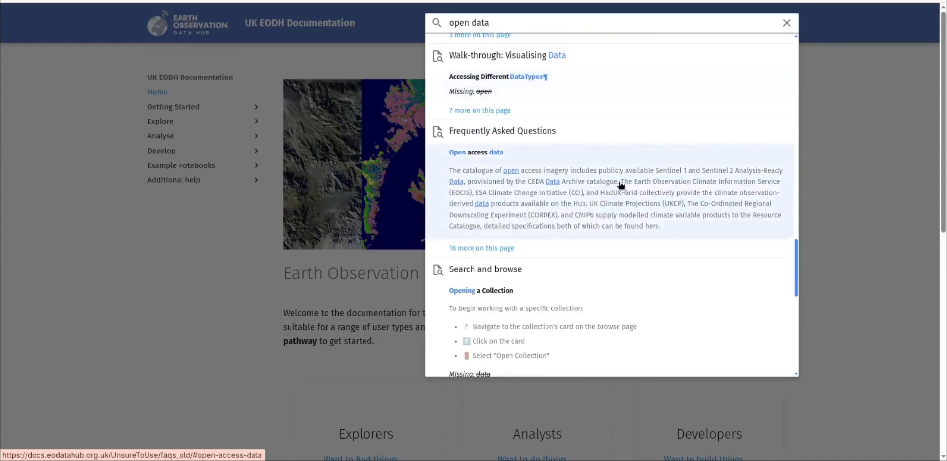
click(620, 186)
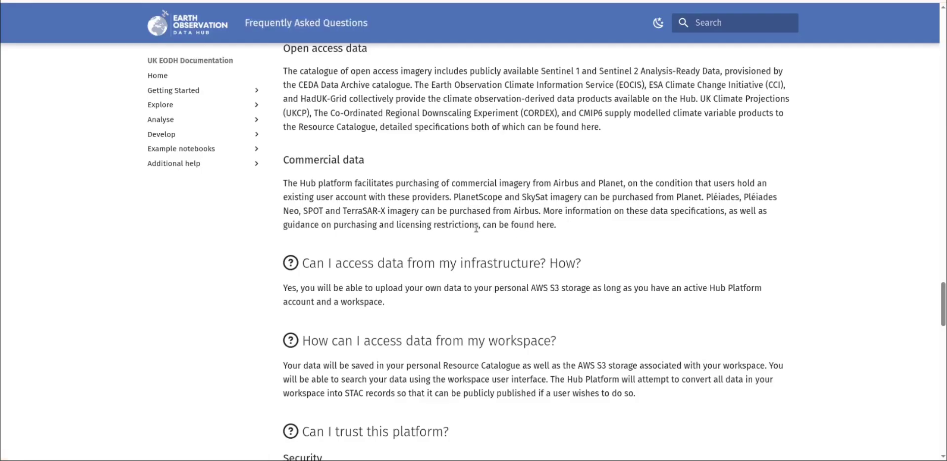
Step: Read the Open access data paragraph under "What data is offered?", highlighting its text temporarily
scroll(369, 176, up, 1)
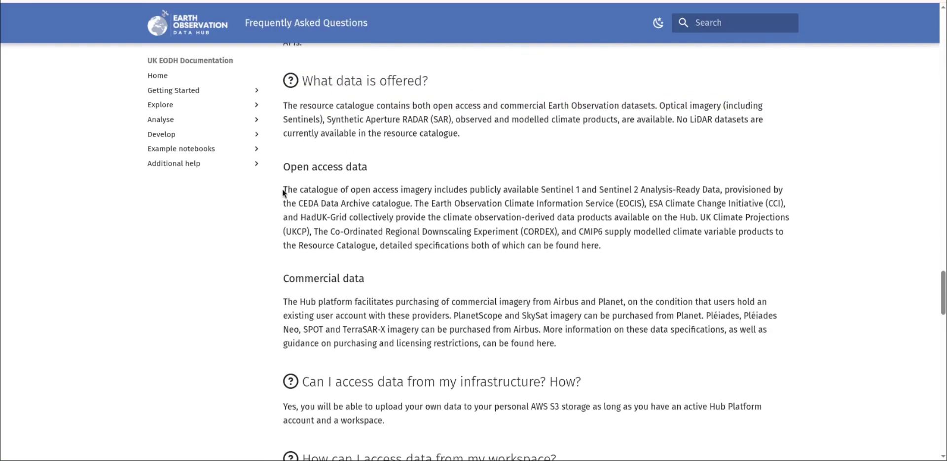
drag(283, 189, 635, 245)
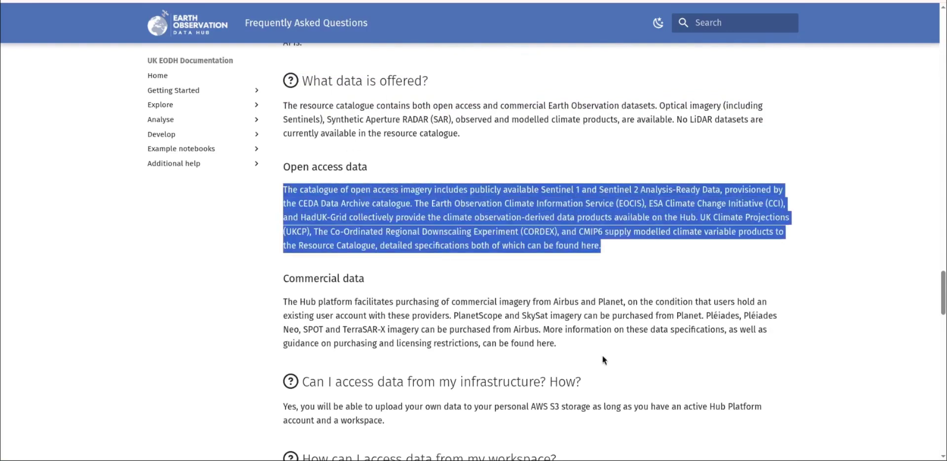
click(553, 220)
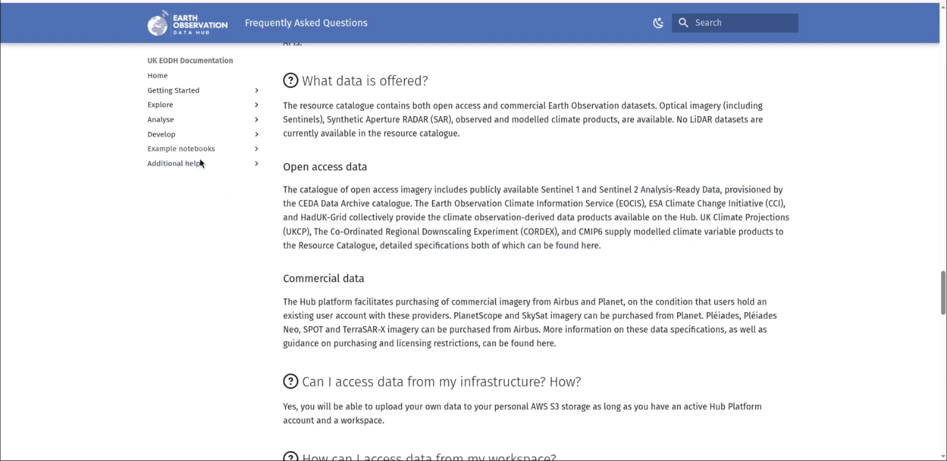
Step: Open the FAQs page under Additional help and look through its questions and answers
click(256, 166)
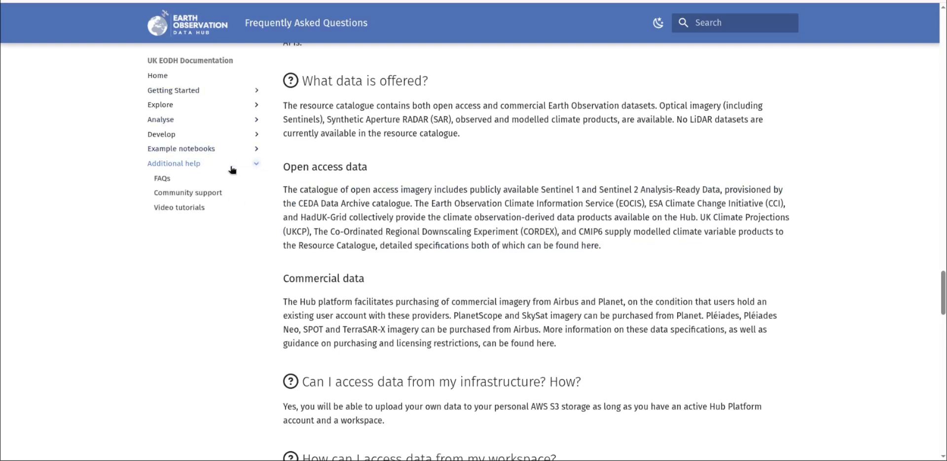
click(173, 179)
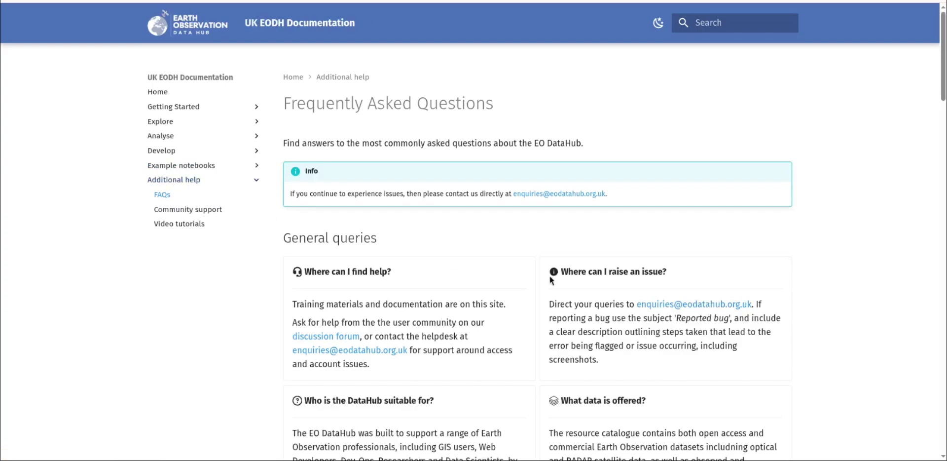
scroll(510, 292, down, 6)
scroll(509, 294, down, 10)
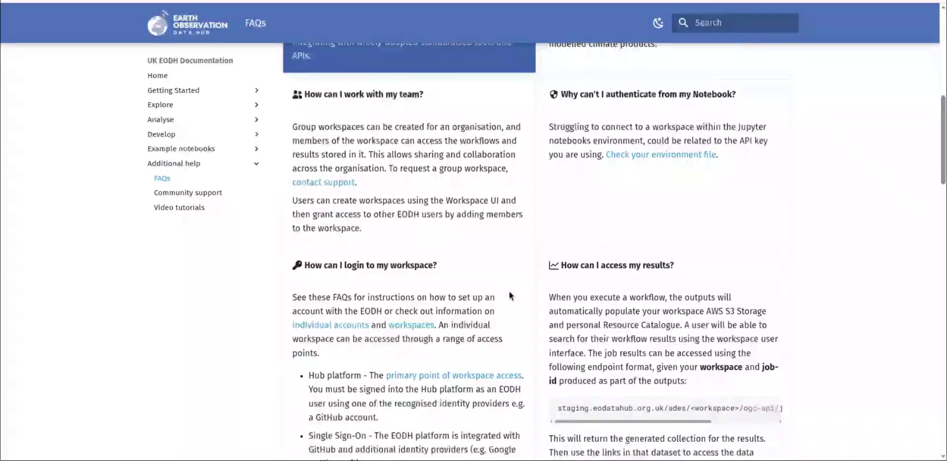
scroll(509, 291, down, 3)
scroll(509, 291, up, 20)
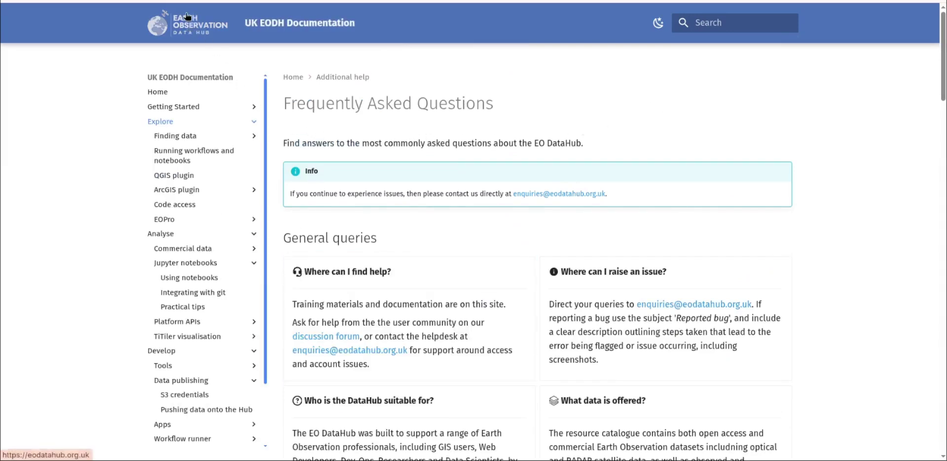
Step: Return to the Data Hub home page and open the catalogue's Maps view
click(182, 36)
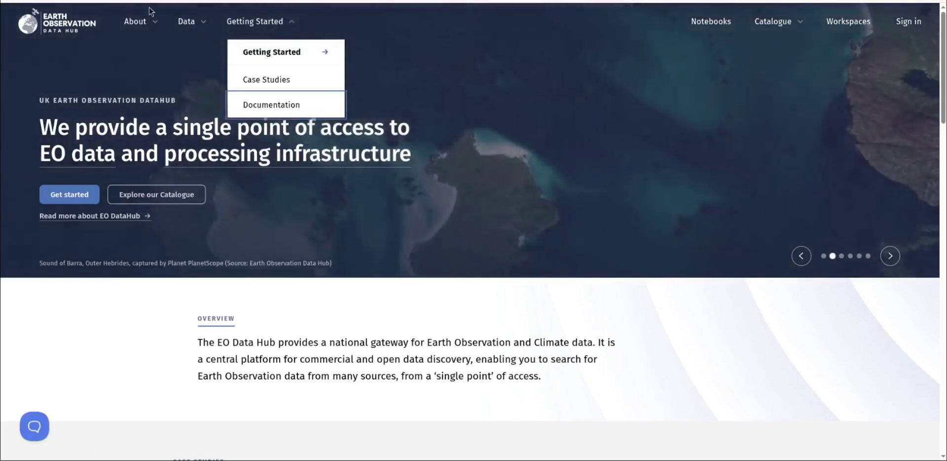
click(99, 354)
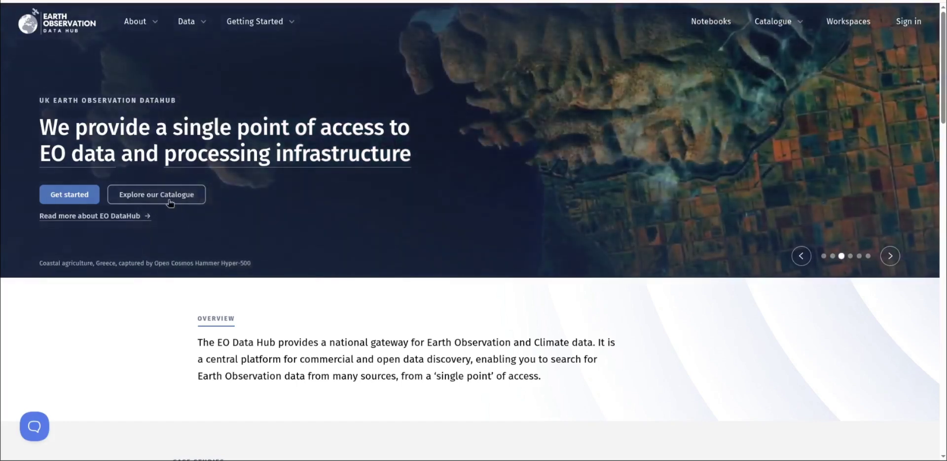
click(802, 21)
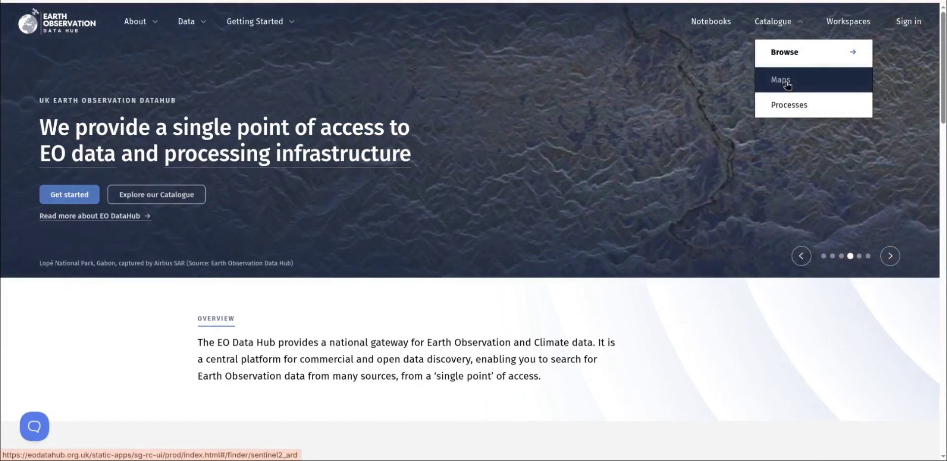
click(786, 85)
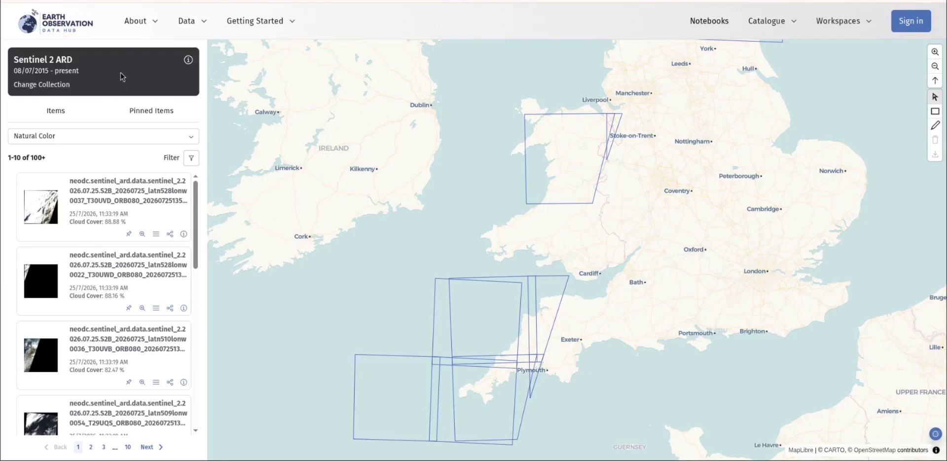
Step: Open the Sentinel 2 ARD collection's information and review its general metadata
click(189, 60)
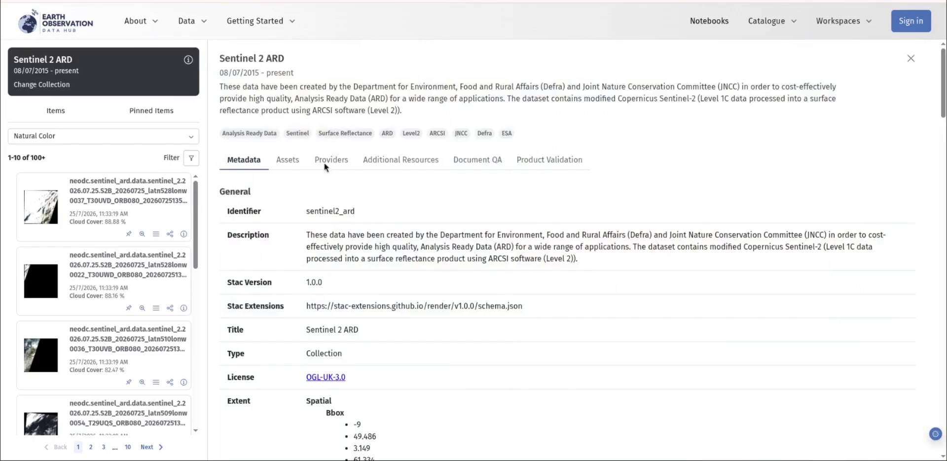
scroll(387, 249, down, 6)
scroll(386, 249, up, 5)
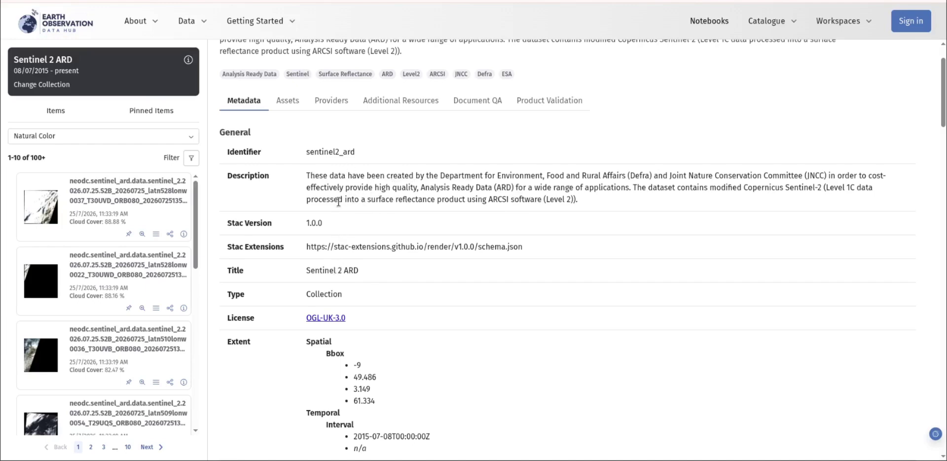
Step: Examine the collection's Documentation Quality Assurance Report and its rating key, and close the collection information
click(477, 100)
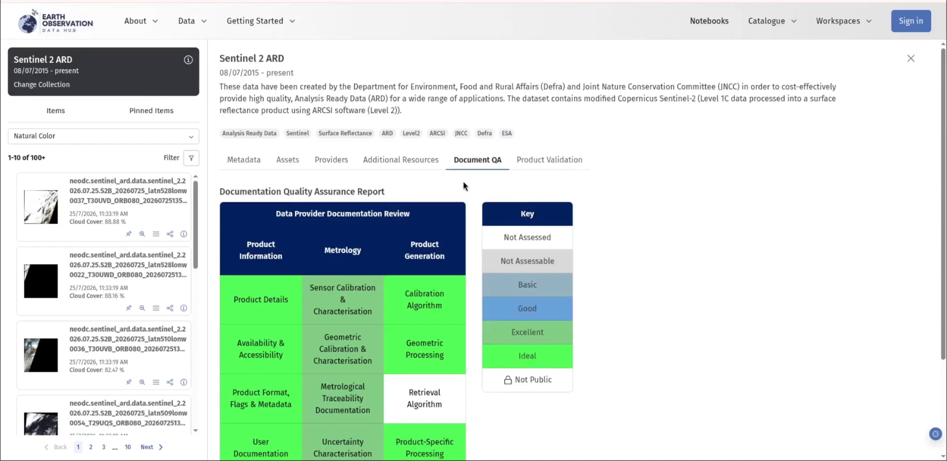
scroll(476, 205, down, 2)
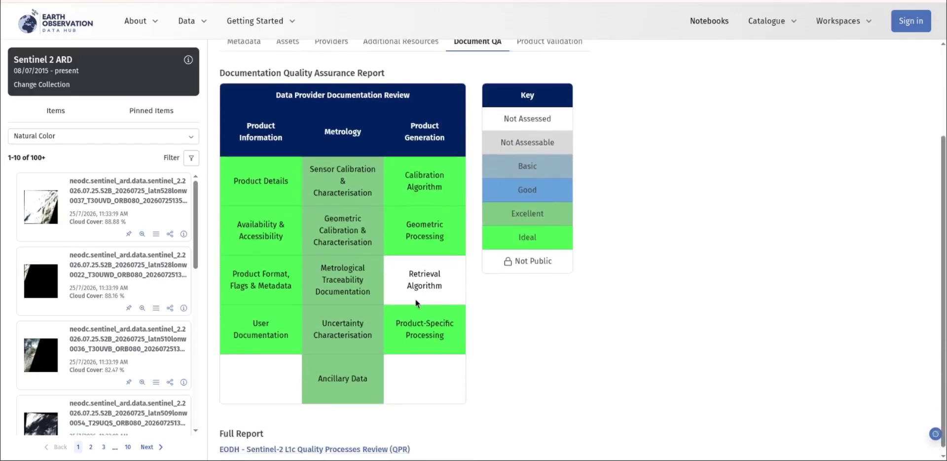
scroll(415, 299, up, 1)
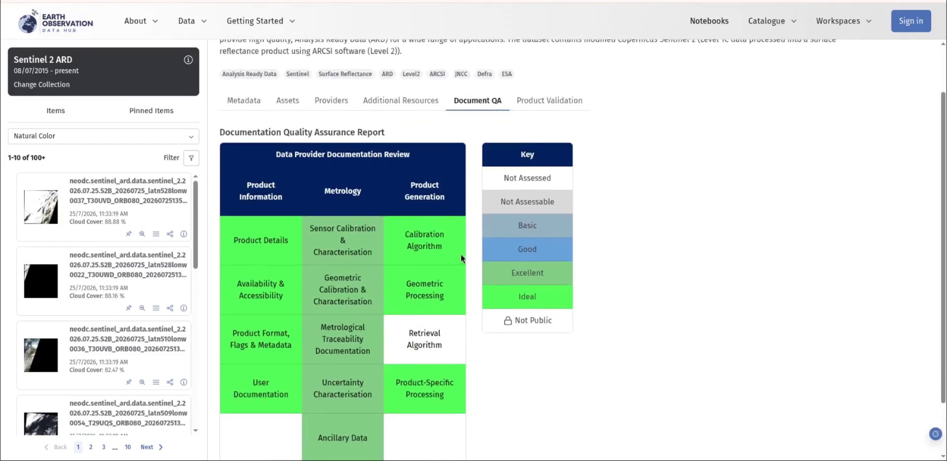
scroll(460, 258, down, 1)
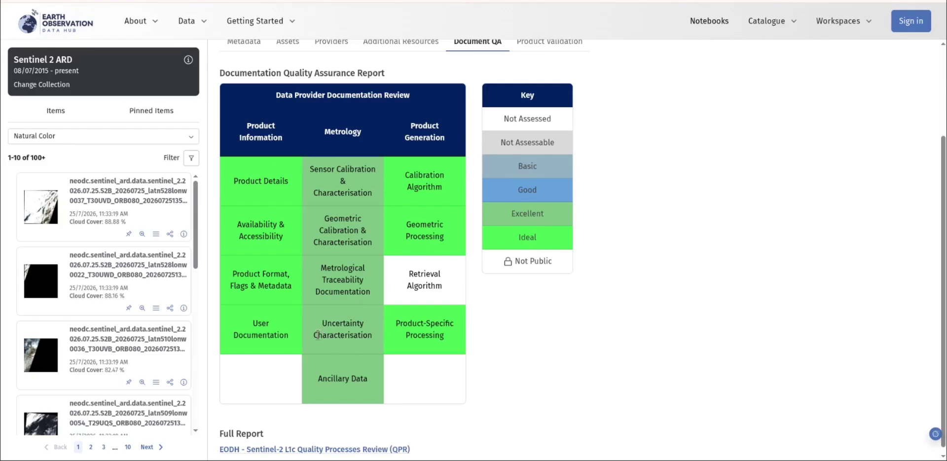
scroll(317, 334, up, 3)
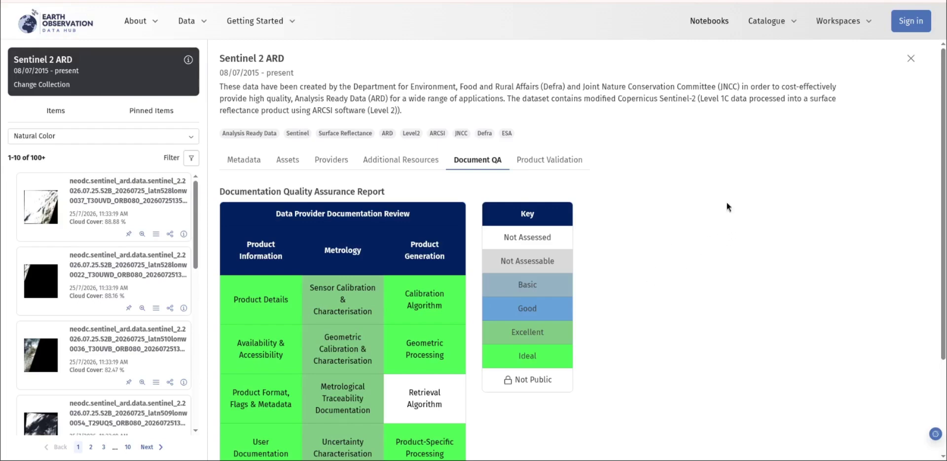
click(910, 59)
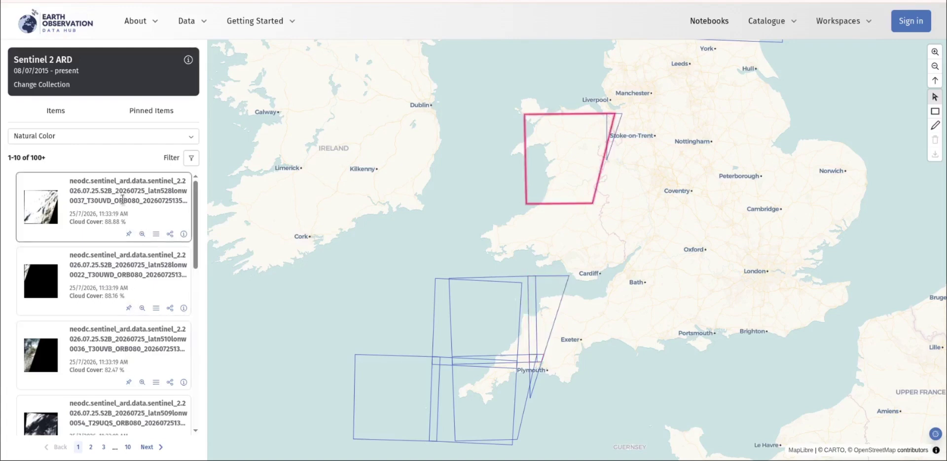
Step: Zoom the map to the first Sentinel 2 ARD item in the list and view its share link
mouse_move(39, 213)
drag(70, 213, 105, 221)
click(139, 235)
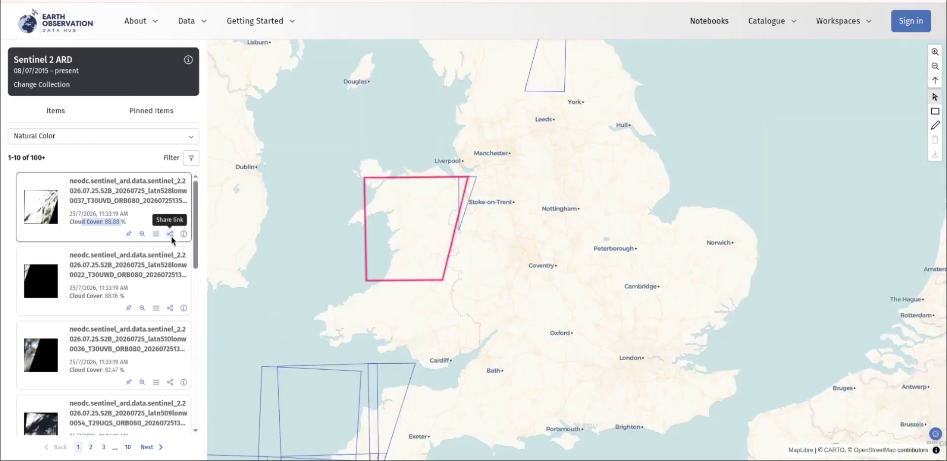
click(171, 235)
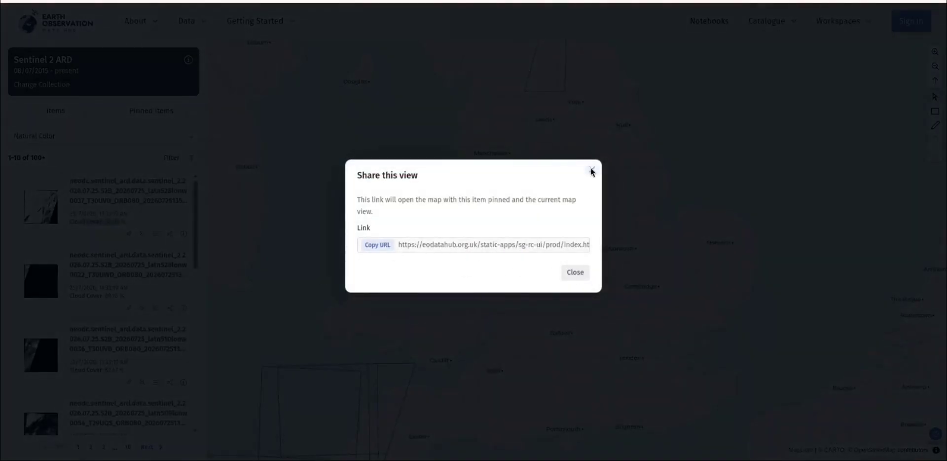
click(574, 275)
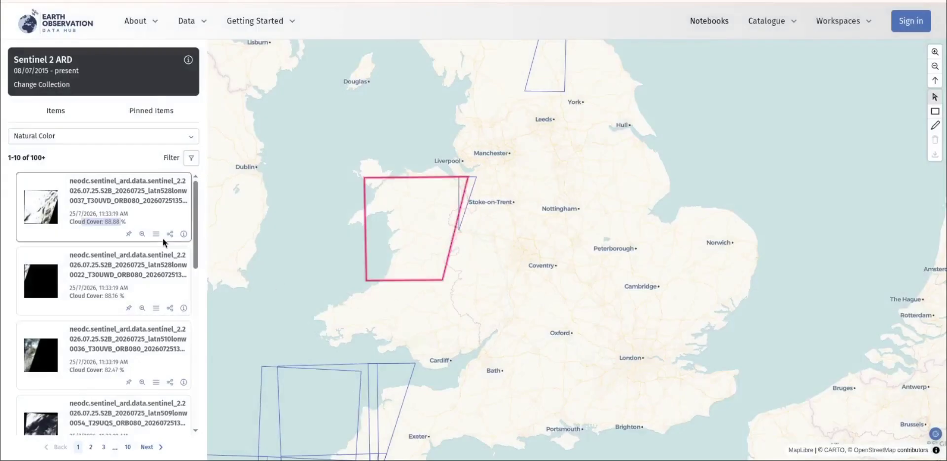
Step: Open the first item's details, review its metadata and show its assets
click(184, 233)
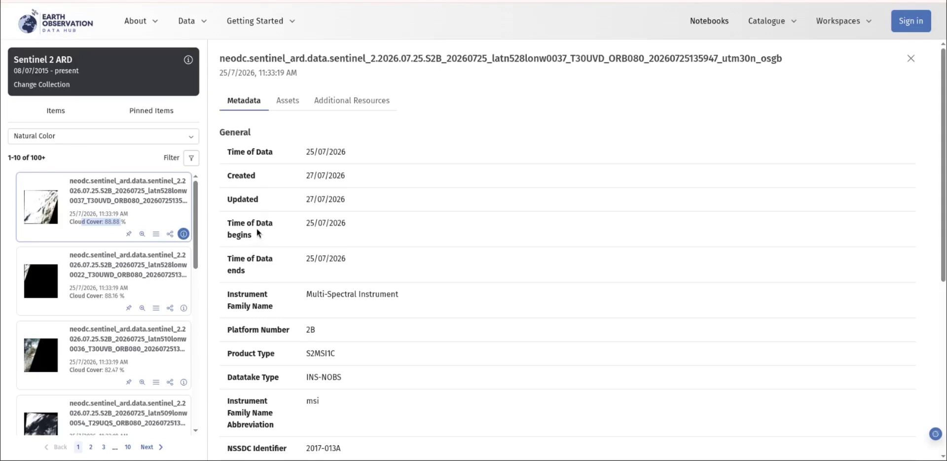
scroll(291, 240, down, 1)
scroll(294, 245, down, 5)
scroll(294, 245, up, 6)
click(290, 103)
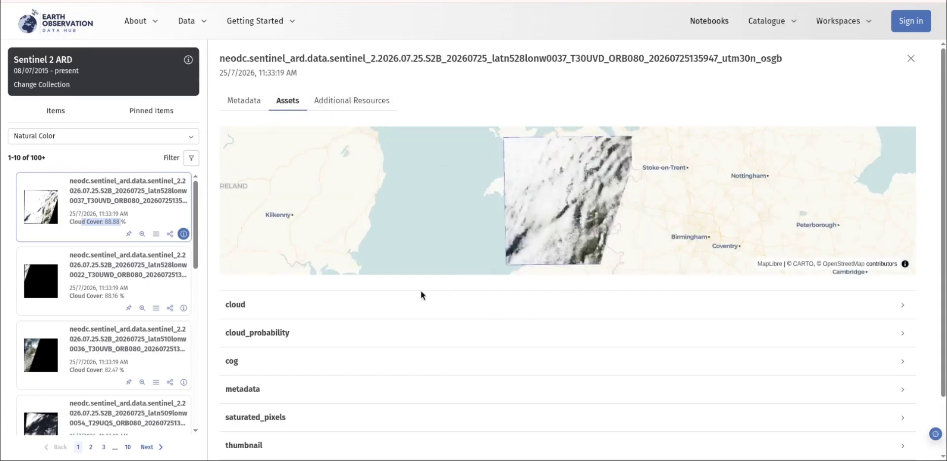
Step: Expand the first item's cog asset, review its file details, size and spectral bands, and collapse it again
scroll(416, 296, down, 2)
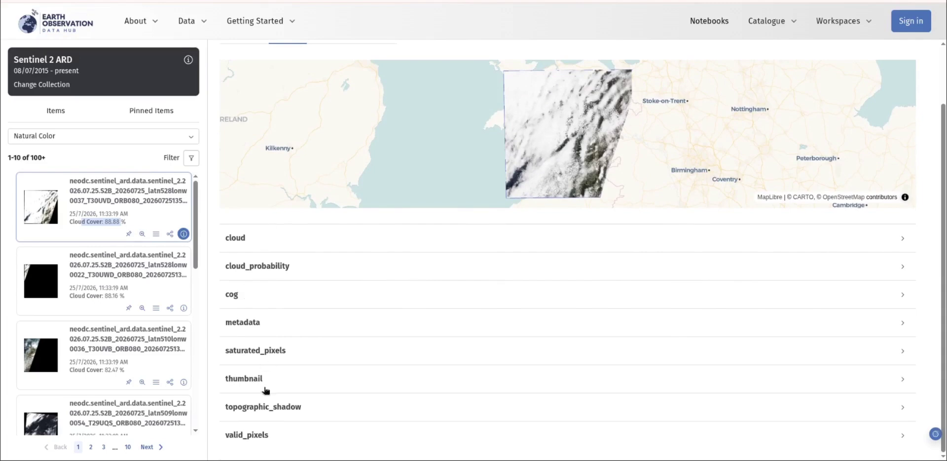
click(238, 297)
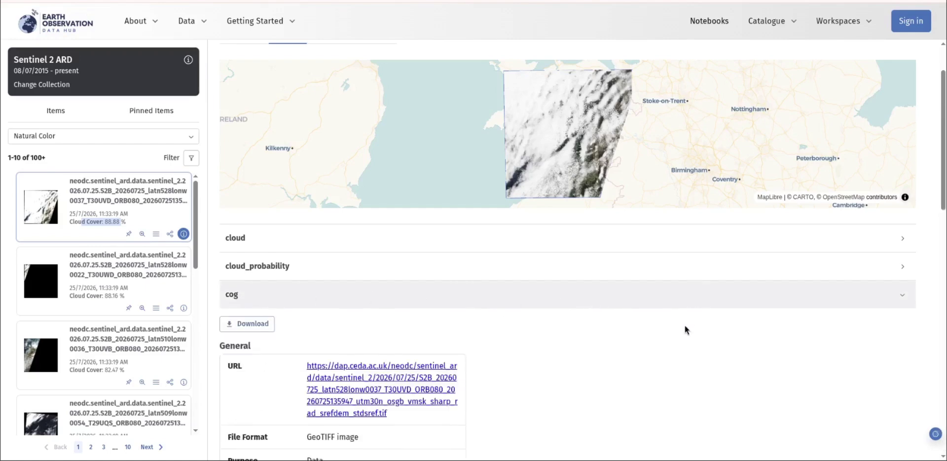
scroll(684, 325, down, 3)
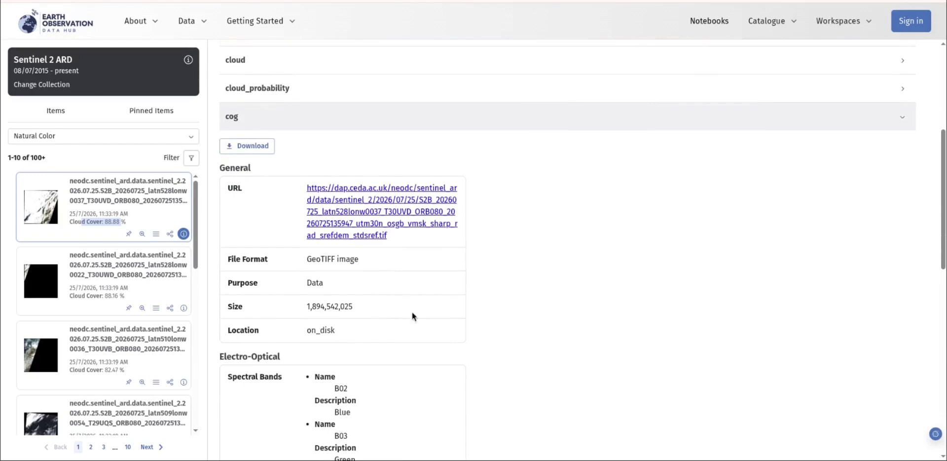
scroll(345, 346, down, 3)
scroll(329, 306, up, 3)
drag(308, 306, 356, 319)
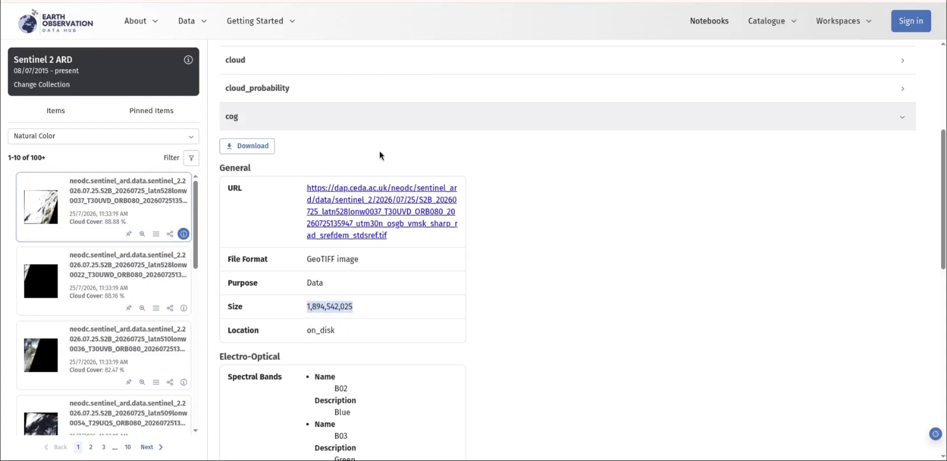
click(491, 120)
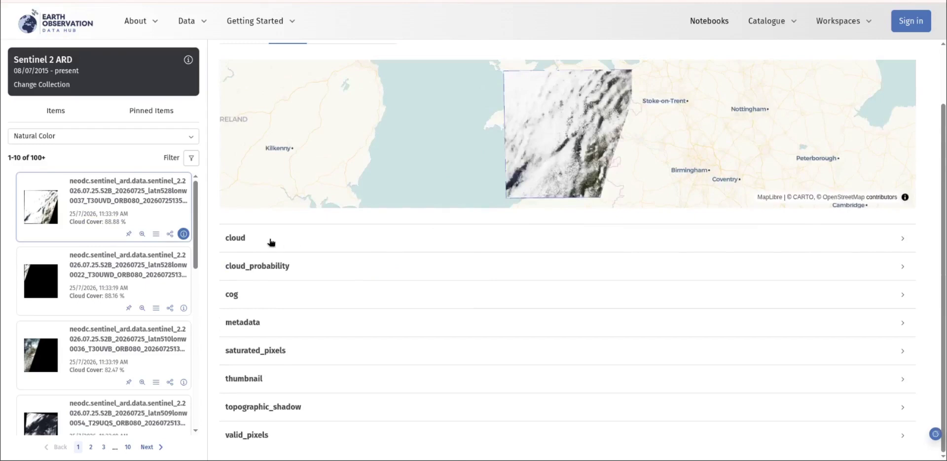
Step: Expand the item's cloud asset, review its general file details and collapse it
click(271, 238)
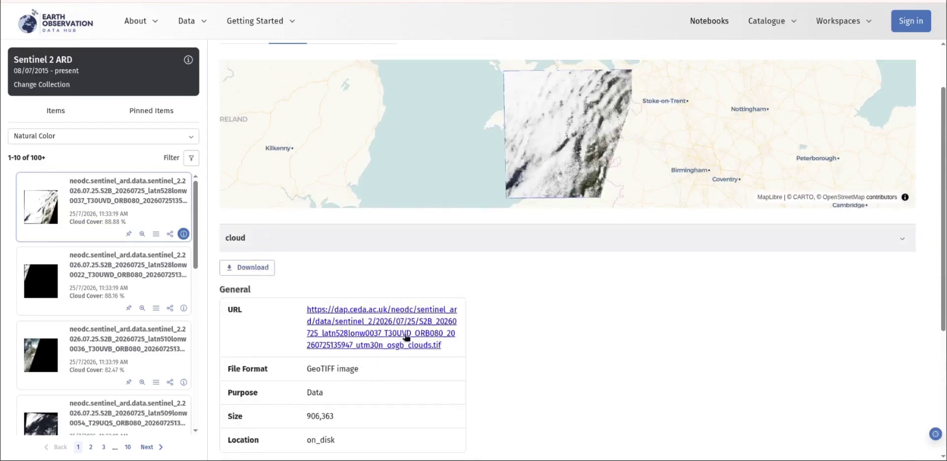
scroll(419, 338, down, 1)
scroll(372, 297, up, 2)
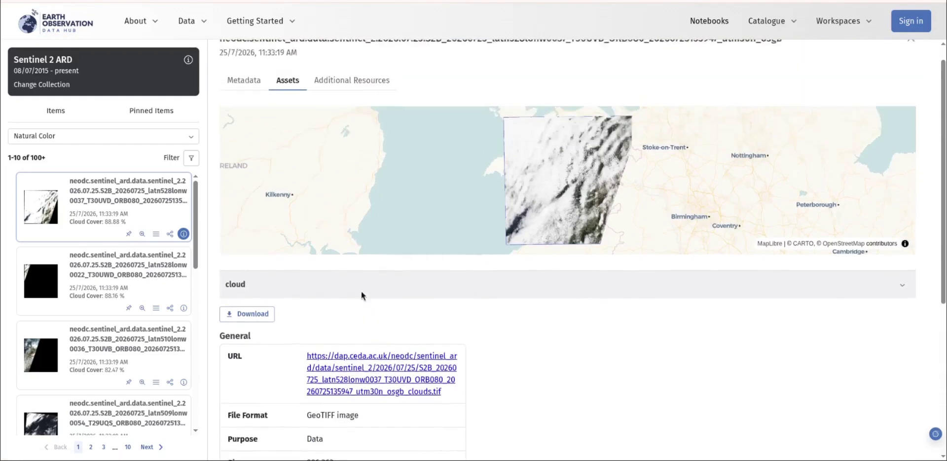
click(340, 297)
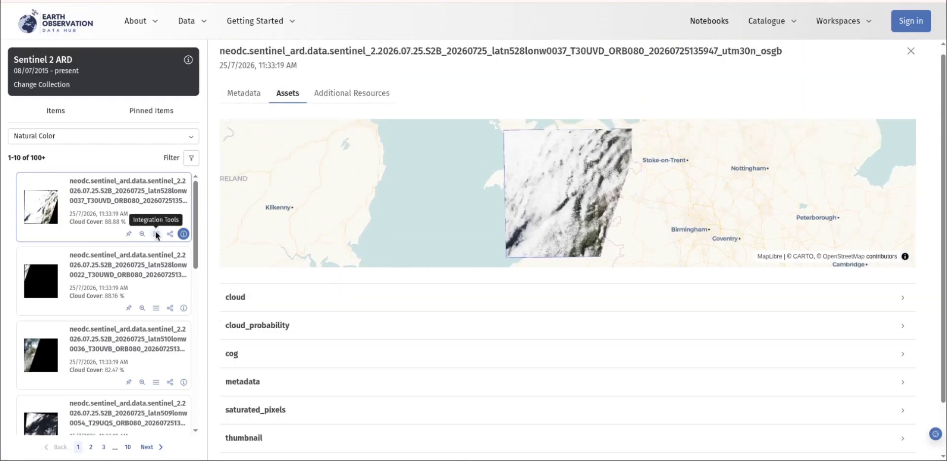
Step: Open the first item's Integration Tools, review the Desktop GIS layer file and XYZ tile service options, and close them
click(155, 234)
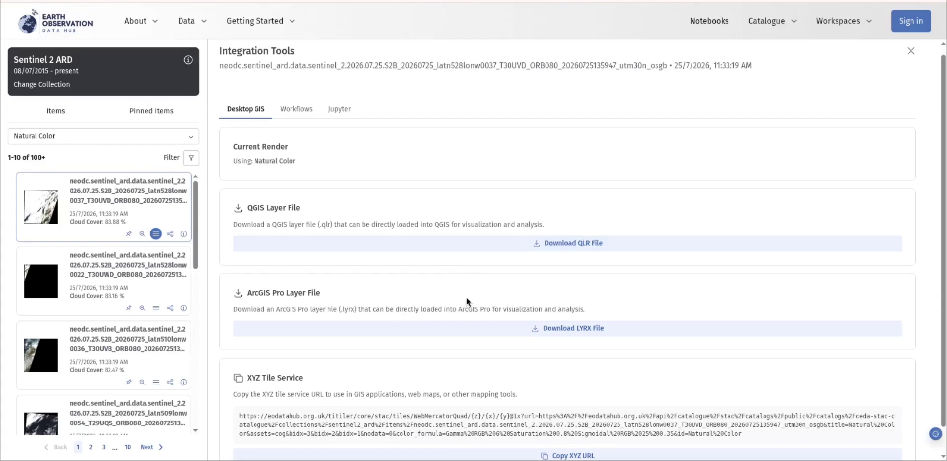
scroll(457, 292, down, 1)
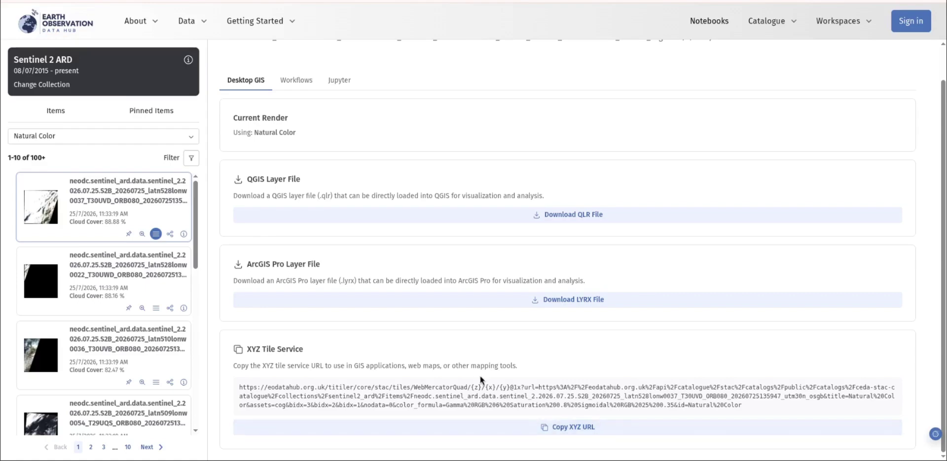
scroll(787, 297, up, 1)
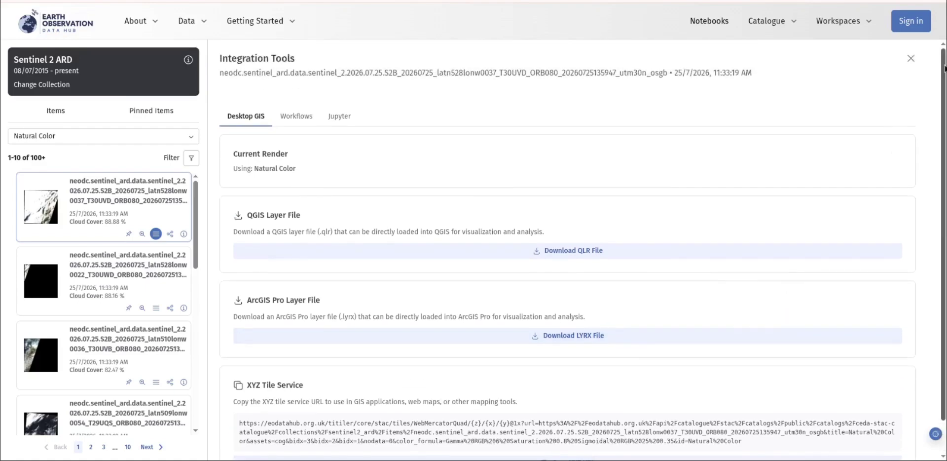
click(910, 58)
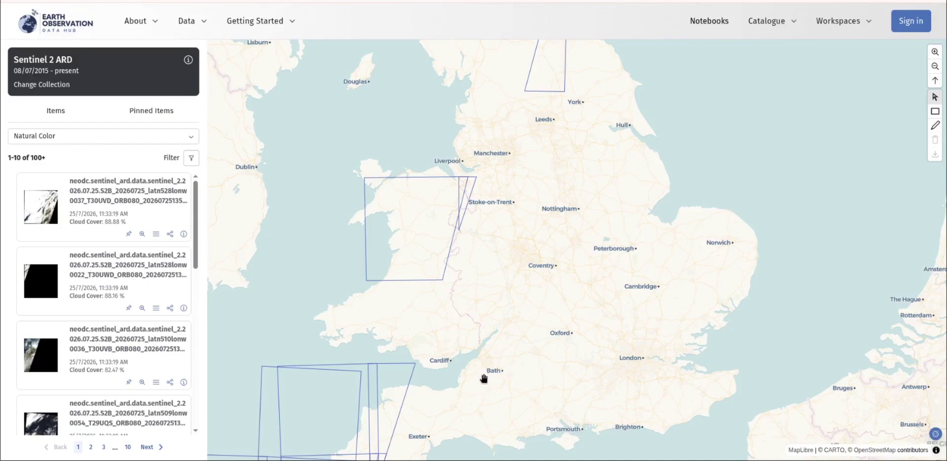
Step: Draw a rectangular search area around the lake beside Bishop Sutton, south of Bristol, and check the item footprints covering it
scroll(482, 378, up, 2)
scroll(482, 380, up, 6)
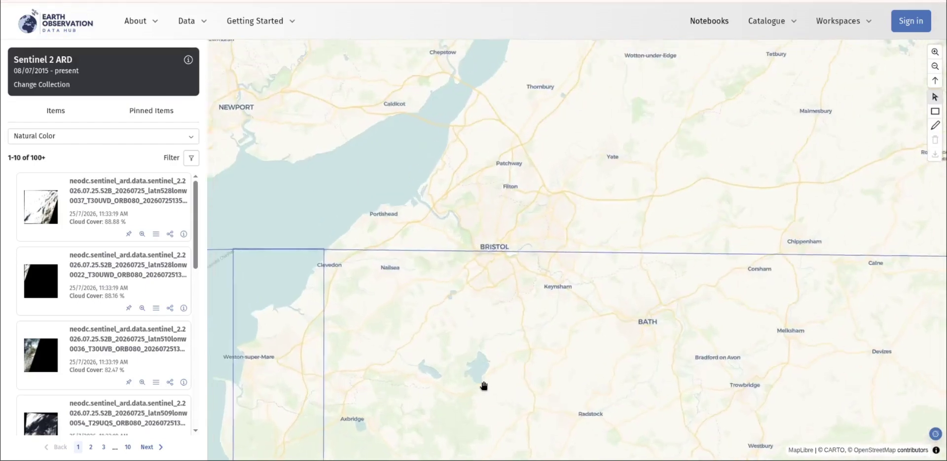
scroll(480, 384, up, 5)
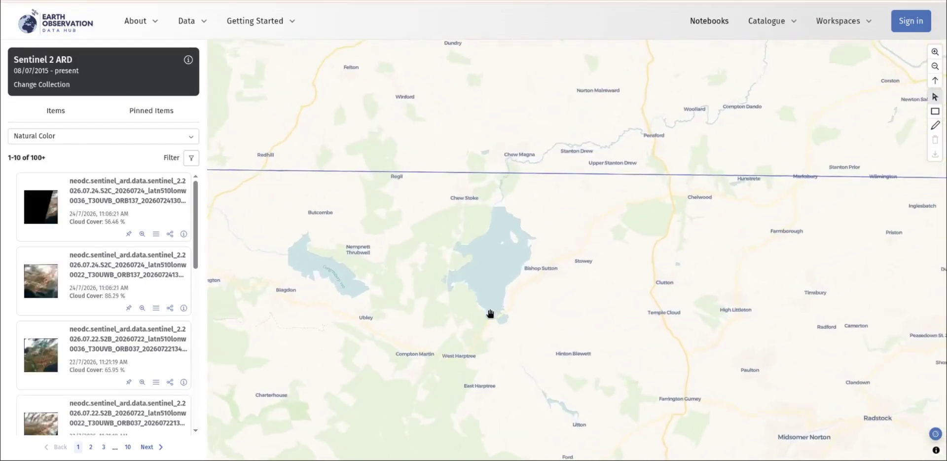
drag(487, 326, 518, 252)
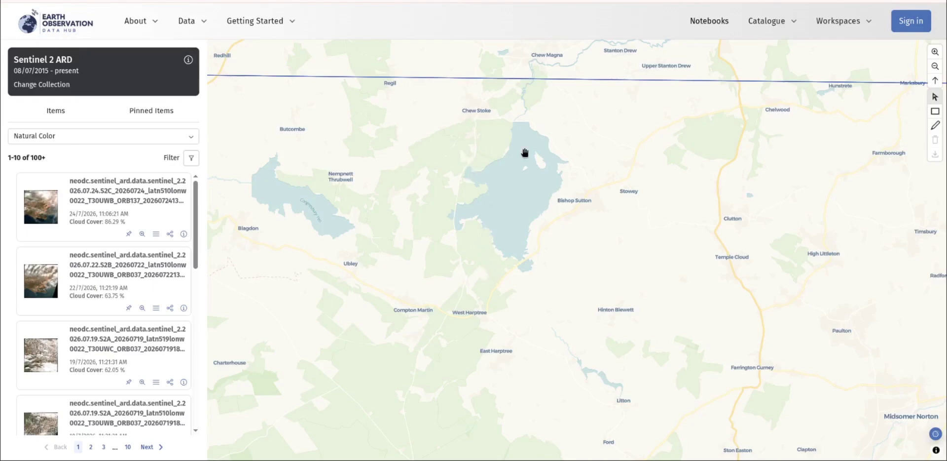
click(934, 112)
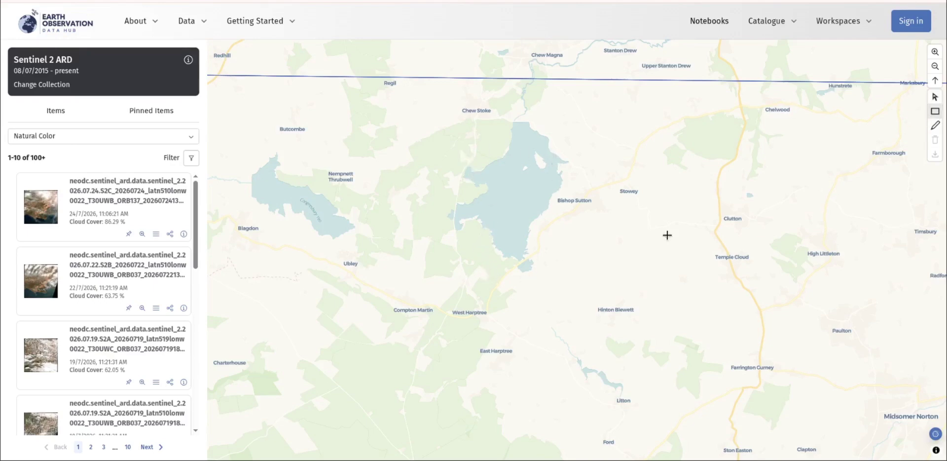
mouse_move(433, 160)
mouse_down()
mouse_move(471, 175)
mouse_move(627, 292)
mouse_up()
scroll(639, 303, down, 5)
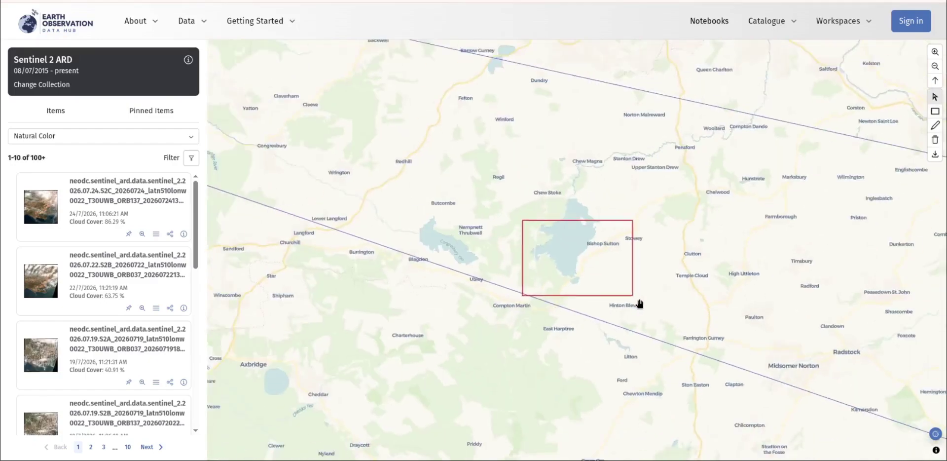
scroll(639, 304, down, 1)
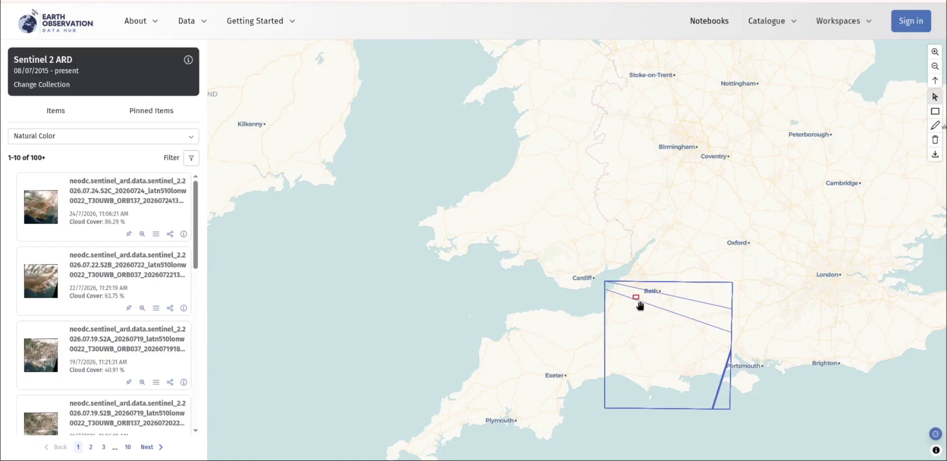
Step: Redraw the rectangular search area around the lake beside Bishop Sutton
scroll(637, 303, up, 4)
scroll(627, 297, up, 2)
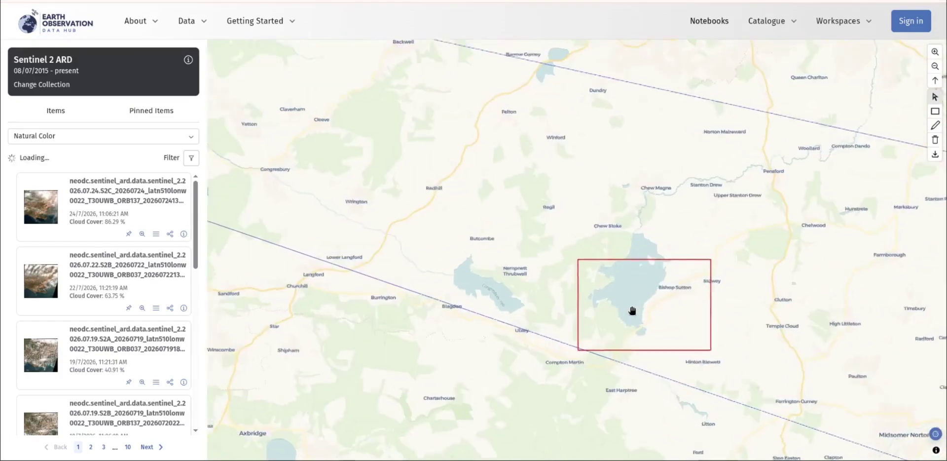
drag(609, 297, 497, 239)
scroll(497, 239, up, 1)
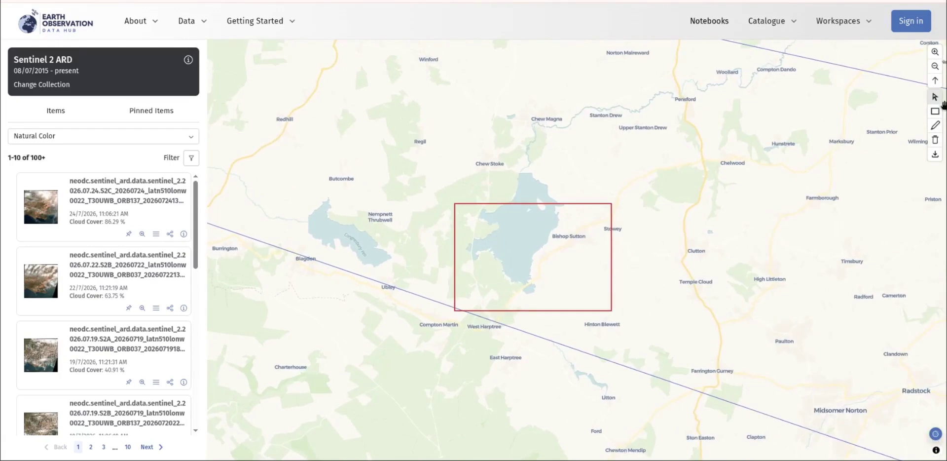
click(936, 127)
click(935, 111)
mouse_move(451, 197)
mouse_down()
mouse_move(513, 234)
mouse_move(598, 309)
mouse_up()
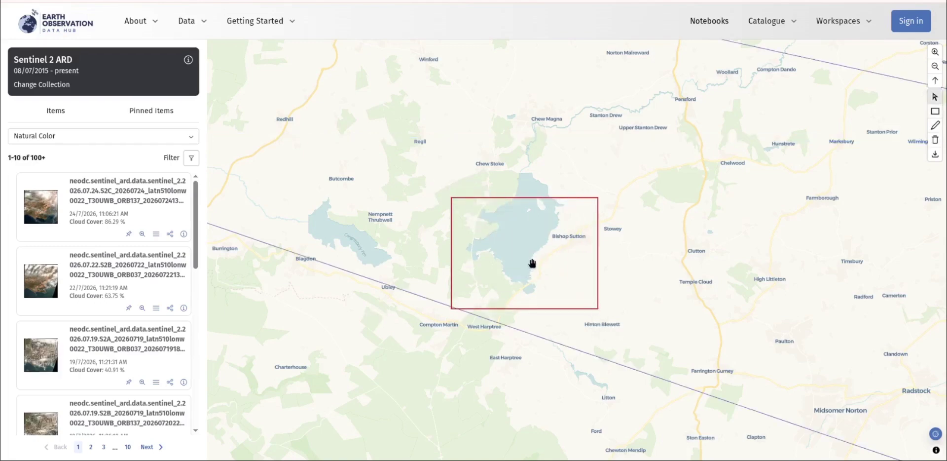
Step: Filter the items with maximum cloud cover near the low end of the scale and the start date 01/04/2025
click(191, 157)
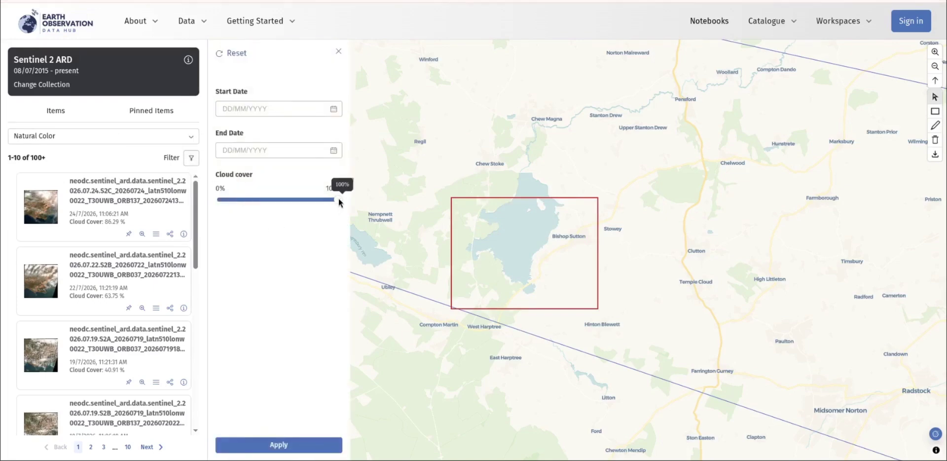
drag(338, 200, 237, 199)
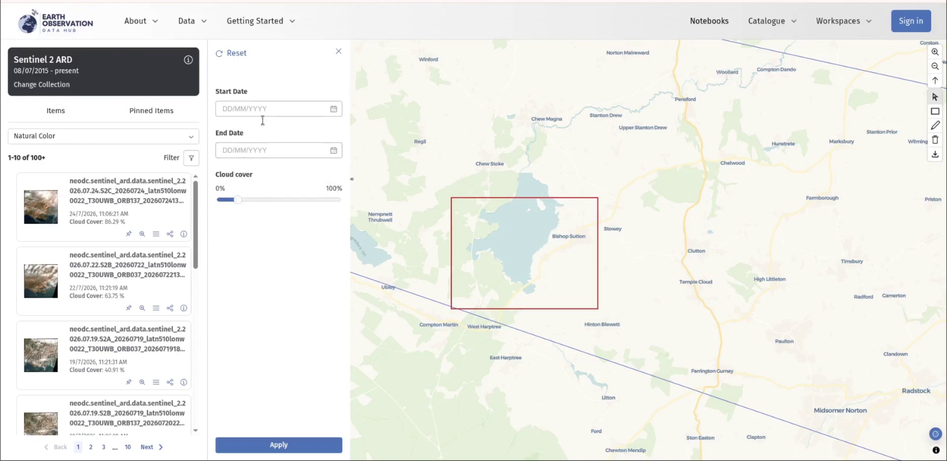
click(334, 108)
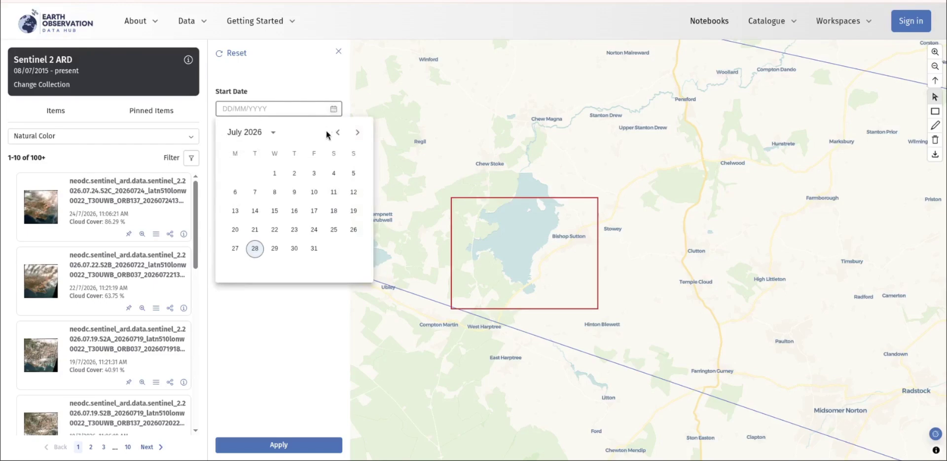
click(271, 132)
click(269, 214)
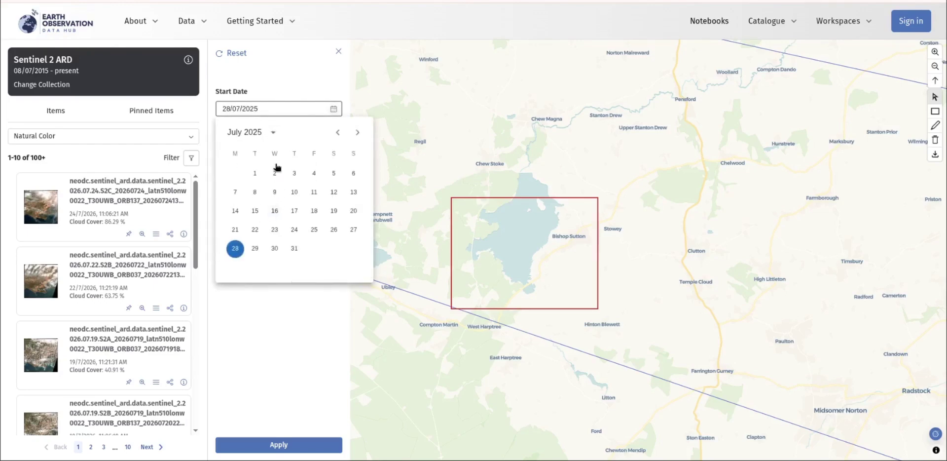
click(337, 132)
click(338, 133)
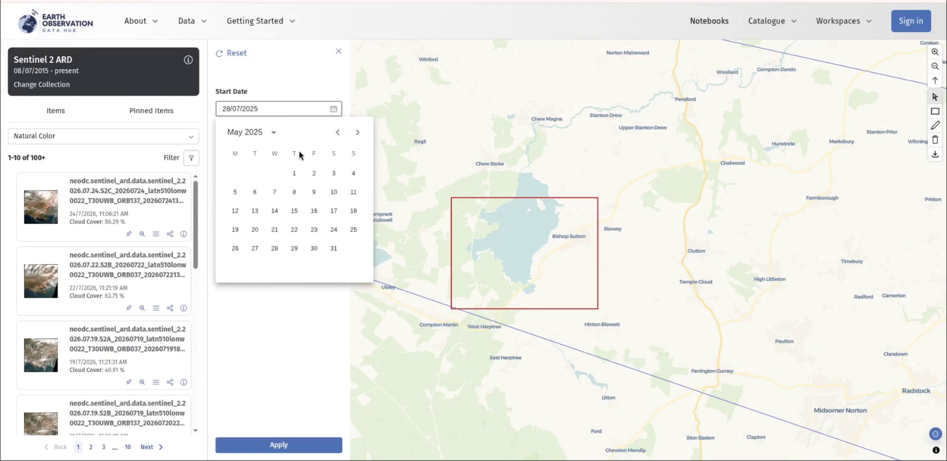
click(337, 132)
click(254, 173)
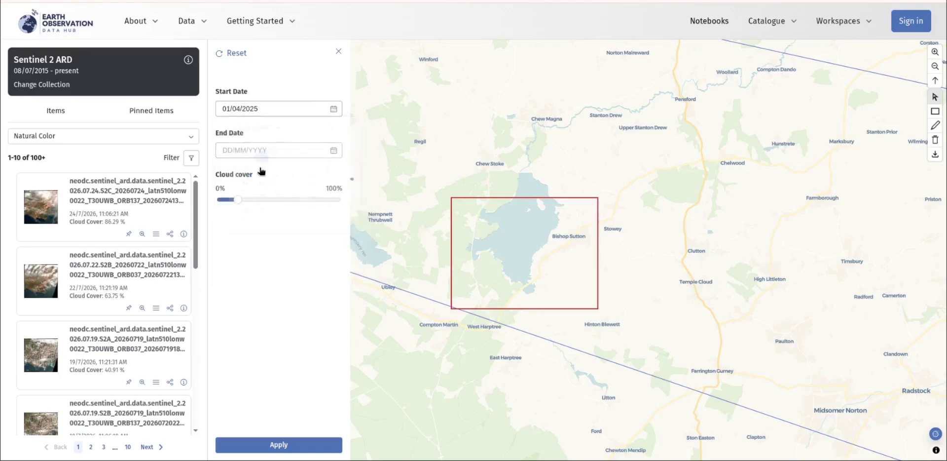
Step: Set the filter's end date to 30/09/2025 and apply the filter to the items
click(333, 152)
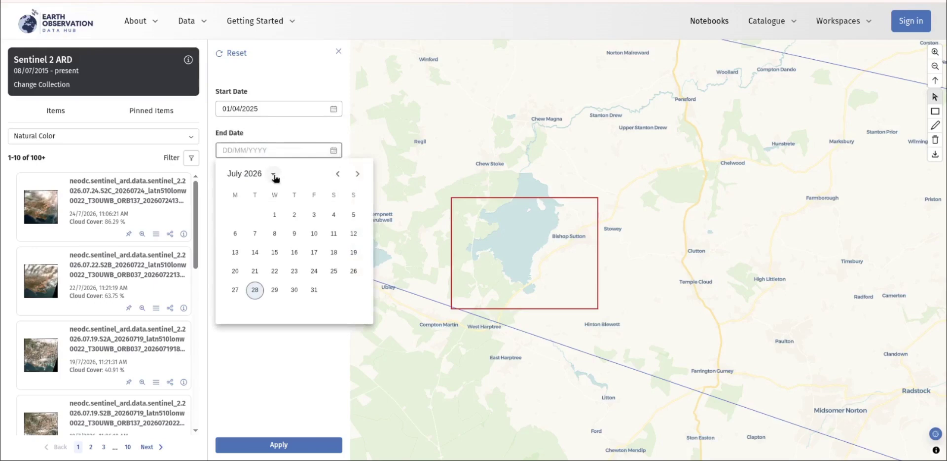
click(274, 174)
click(266, 253)
click(357, 174)
click(357, 174)
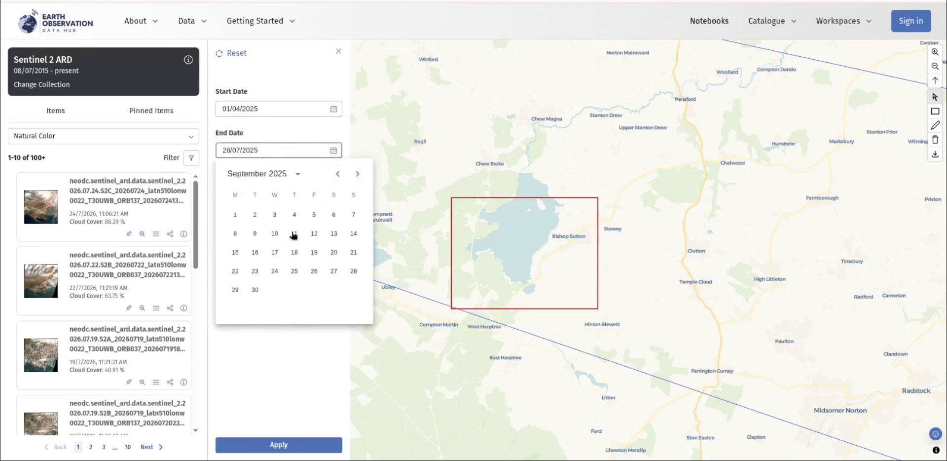
click(254, 290)
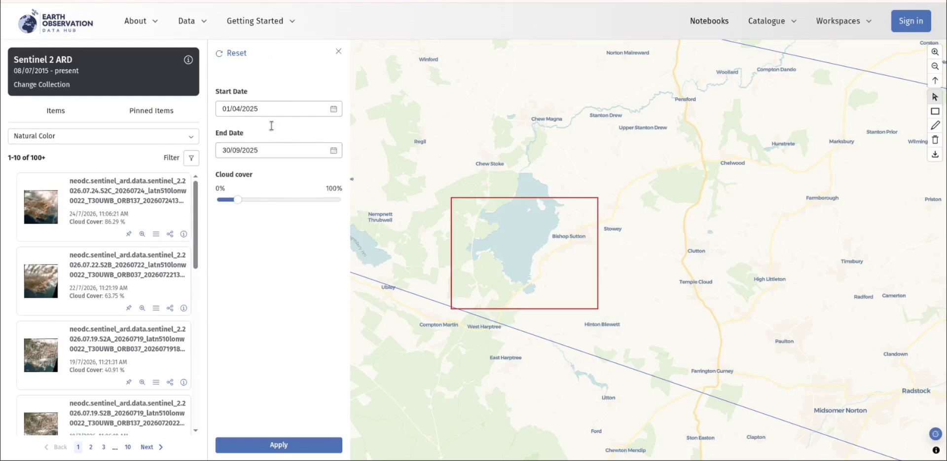
click(295, 445)
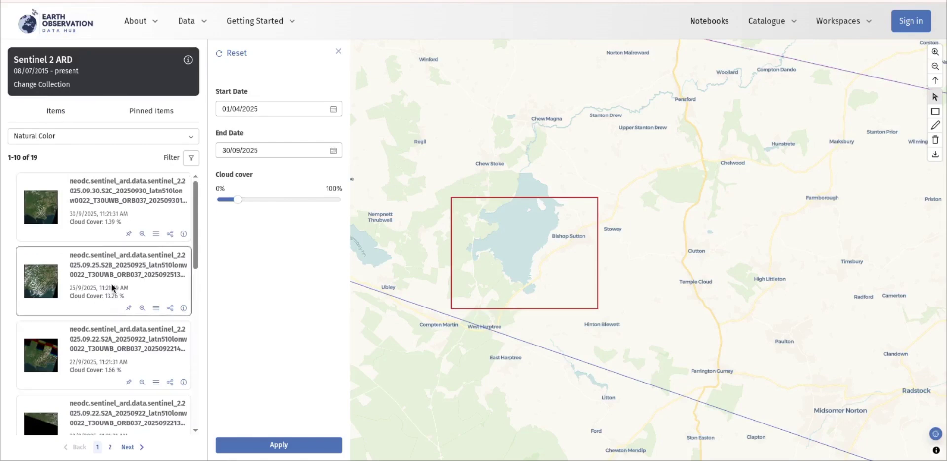
Step: Pin the 22/9/2025, 11:06:59 AM item and, from page 2, the 5/4/2025, 11:06:19 AM item to show their imagery on the map
scroll(109, 288, down, 5)
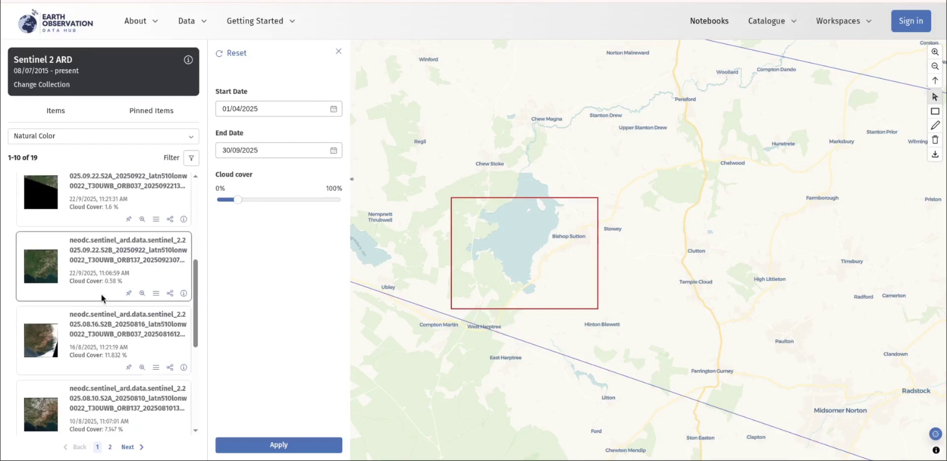
click(129, 293)
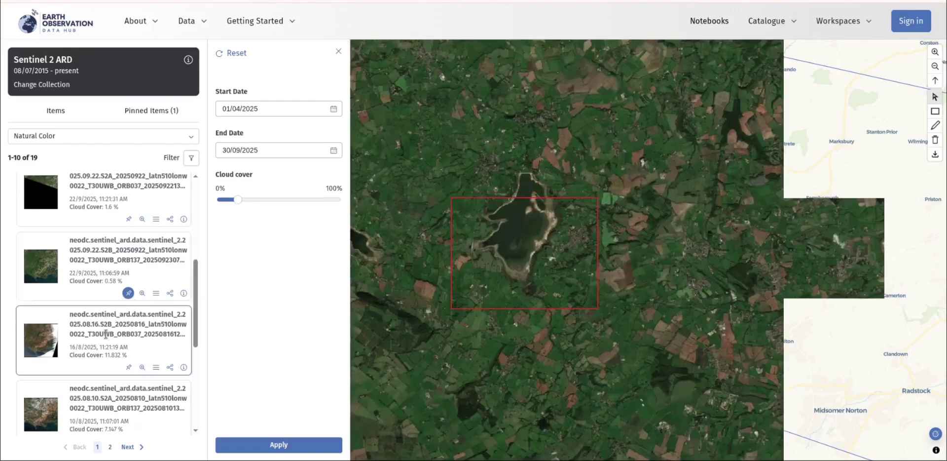
click(110, 446)
scroll(112, 404, down, 3)
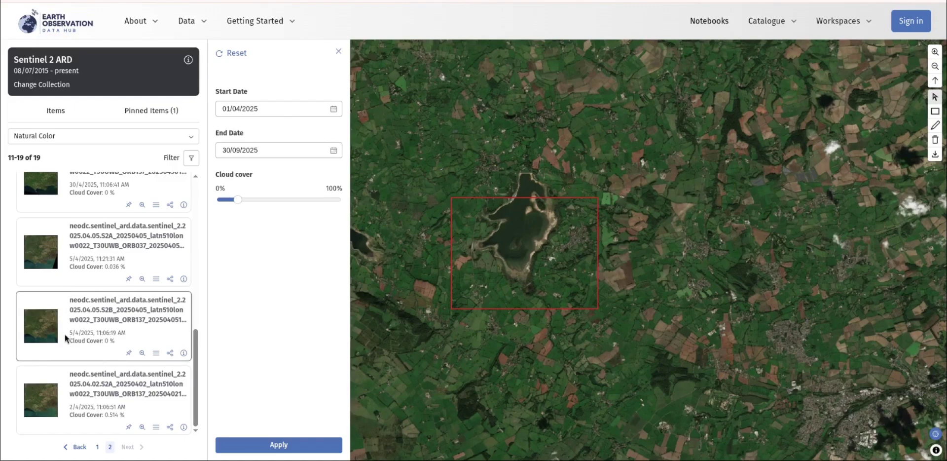
click(129, 352)
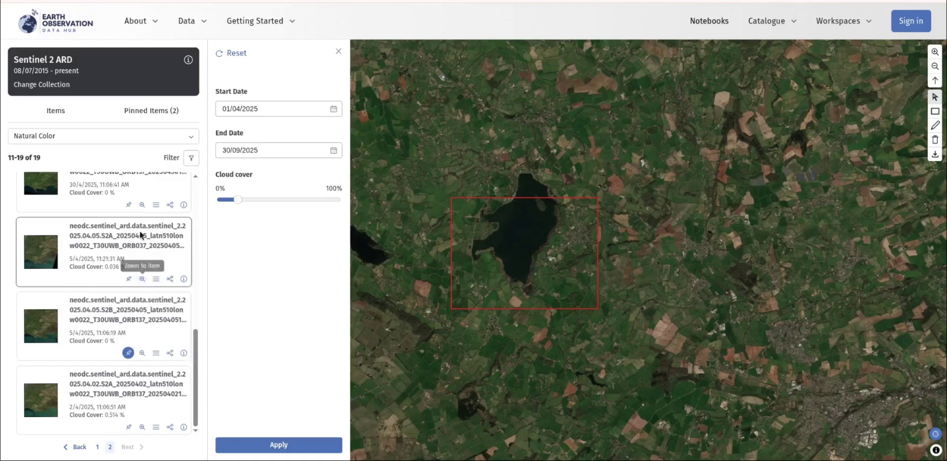
Step: Close the item filter and display the 5/4/2025, 11:06:19 AM item in Color infrared on the map
click(340, 51)
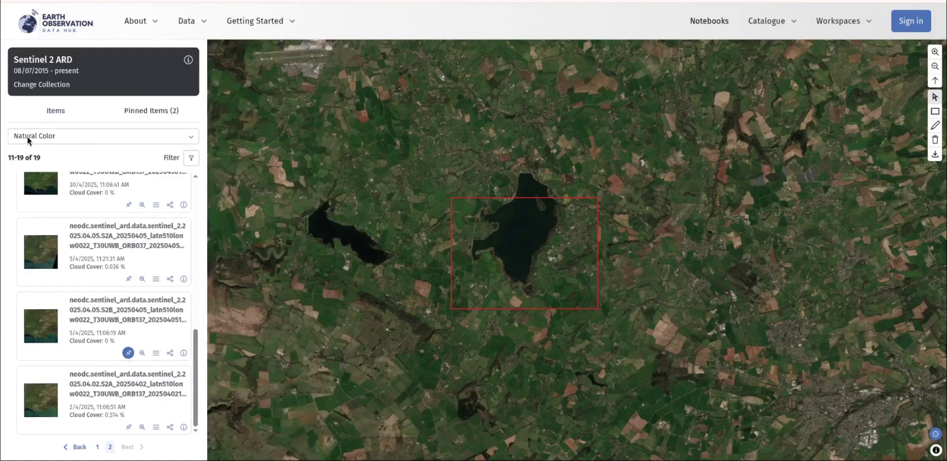
click(82, 140)
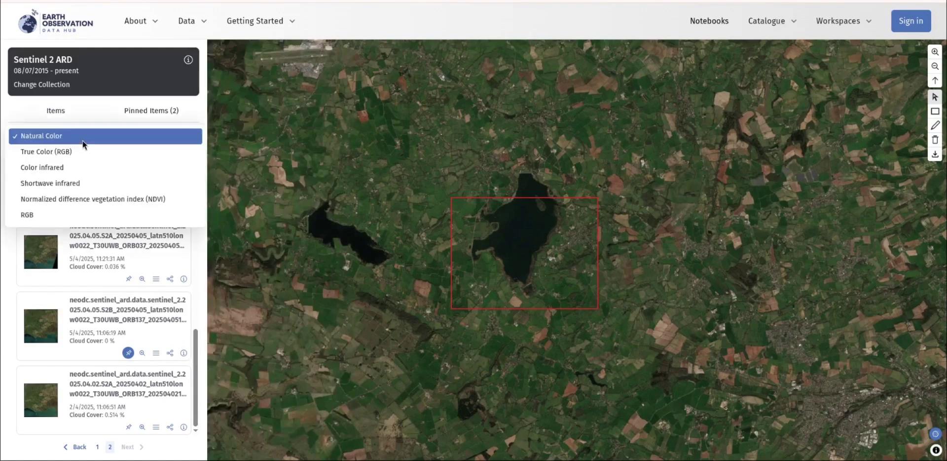
click(84, 168)
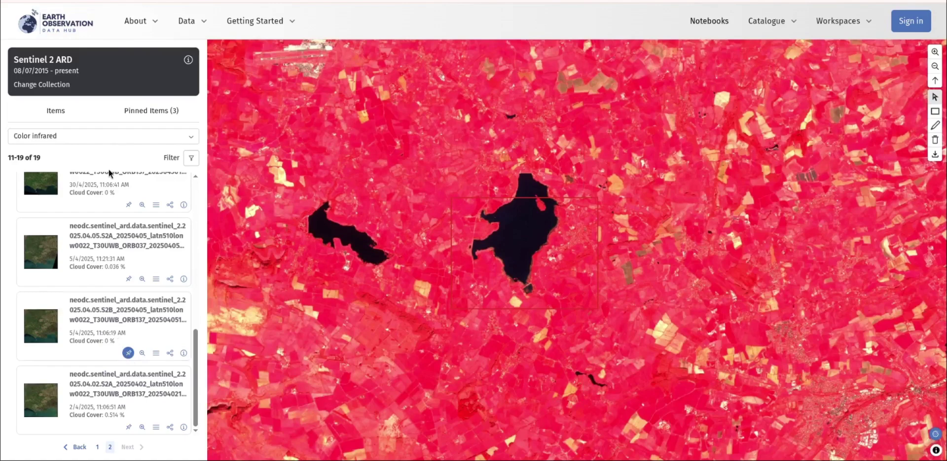
Step: Switch the visualisation to Normalized difference vegetation index (NDVI) and pin the 5/4/2025, 11:06:19 AM item with it
click(126, 139)
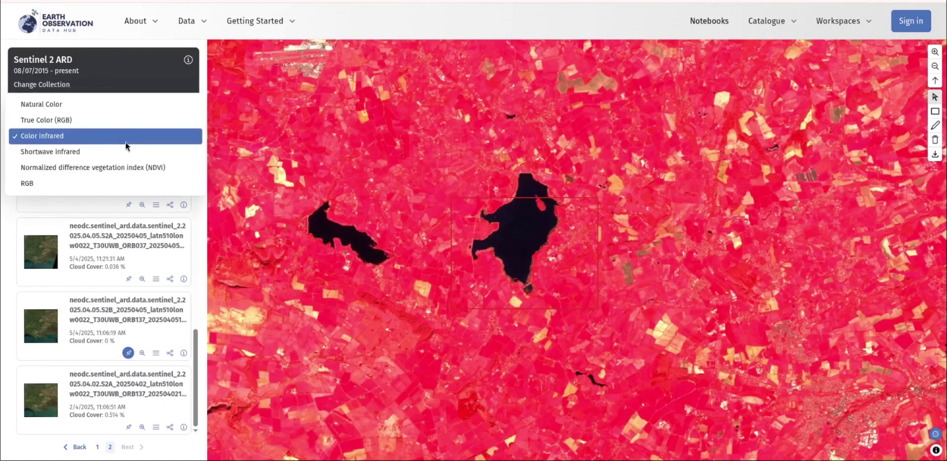
click(122, 167)
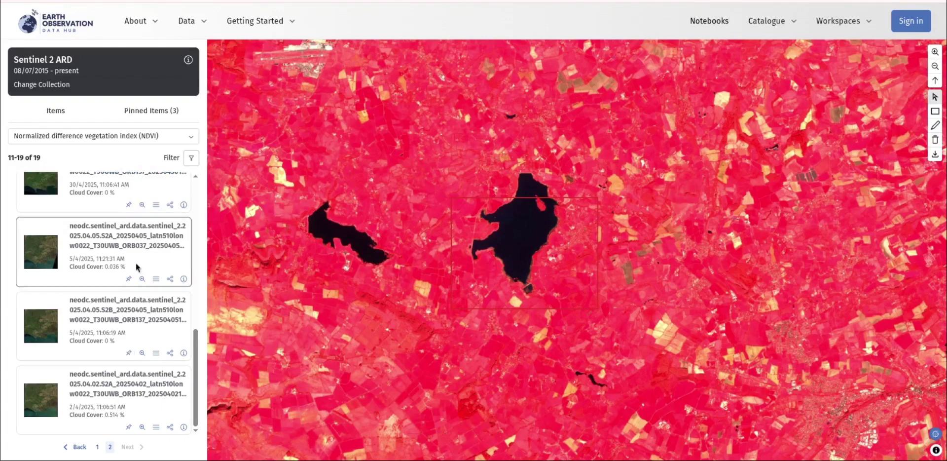
click(128, 352)
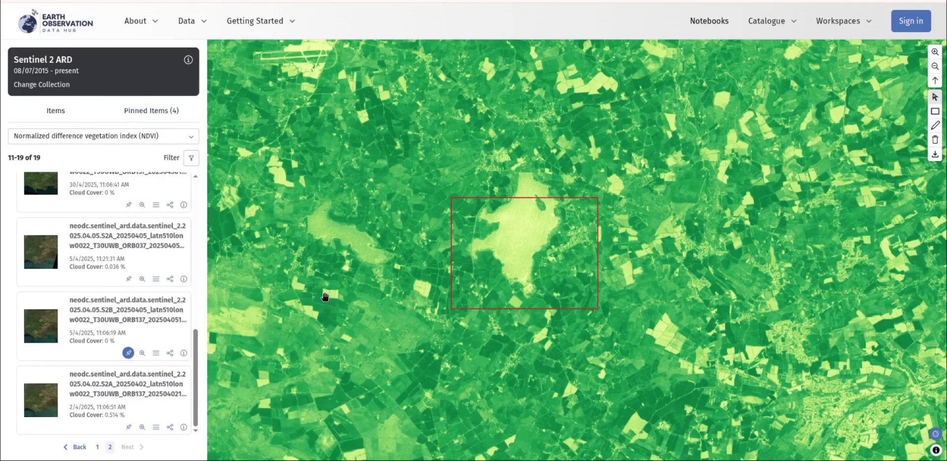
Step: Review the pinned items and hide the NDVI and Color infrared layers of the 5/4/2025 image
click(146, 109)
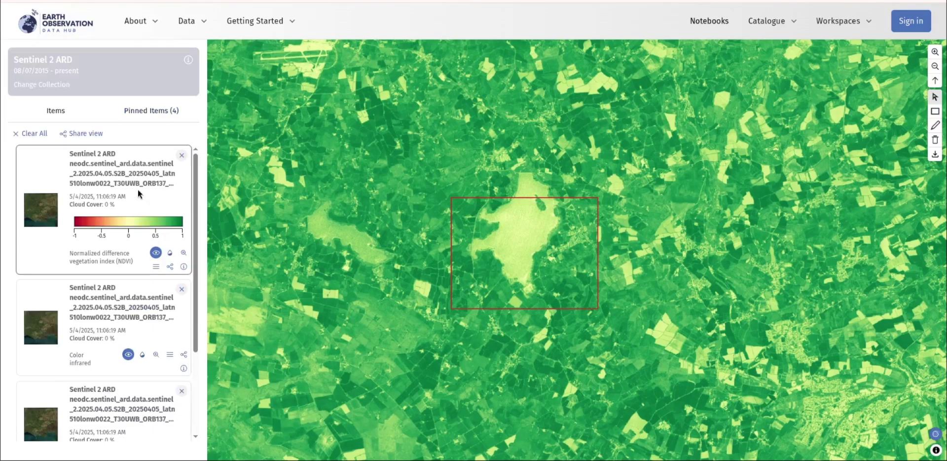
scroll(138, 192, down, 3)
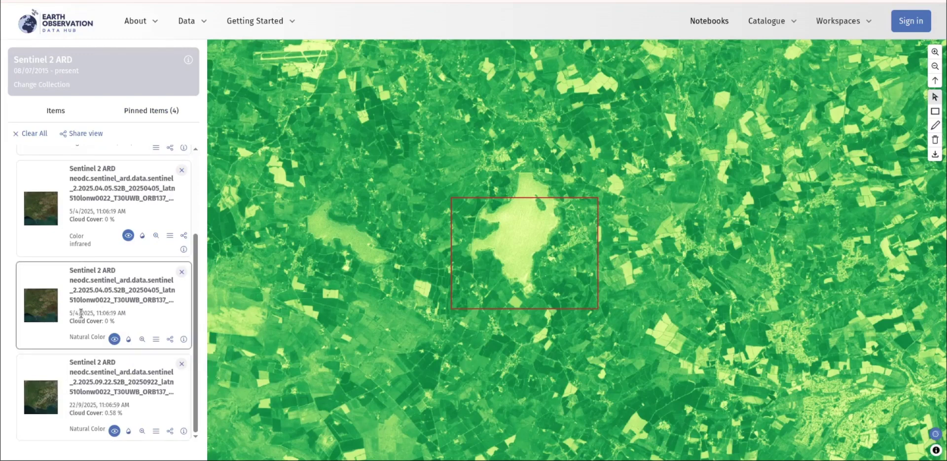
scroll(94, 314, up, 3)
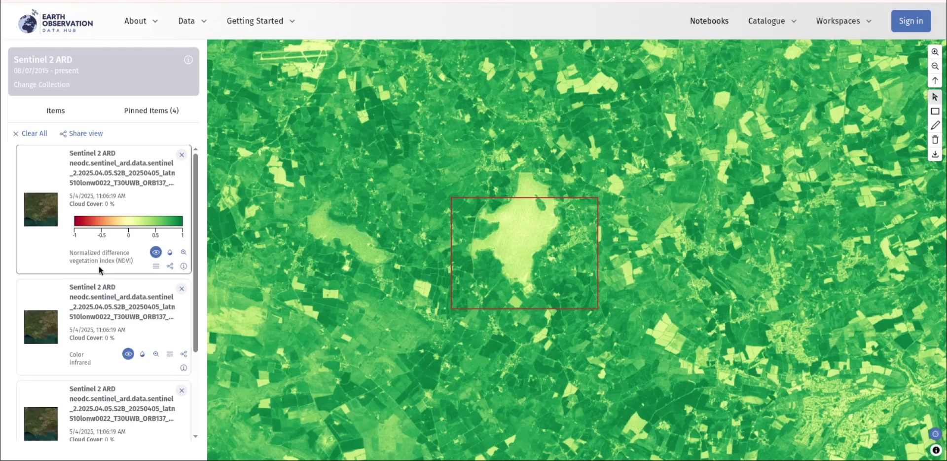
click(155, 252)
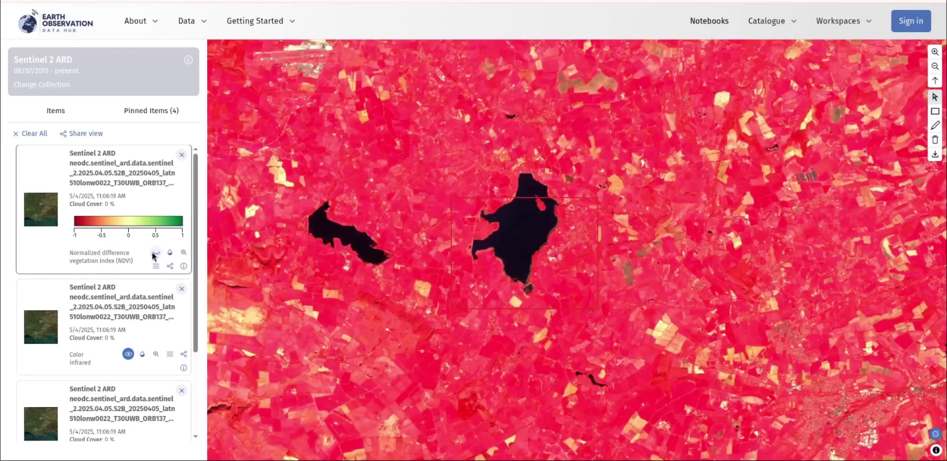
click(127, 354)
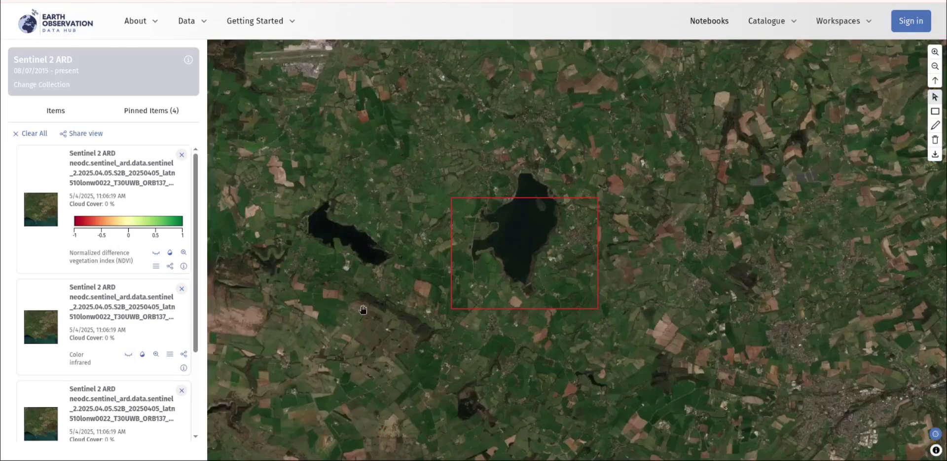
Step: Compare the lake in the 5/4/2025 and 22/9/2025 Natural Color images by toggling the April layer's visibility and adjusting its opacity
scroll(493, 274, up, 1)
scroll(129, 327, down, 3)
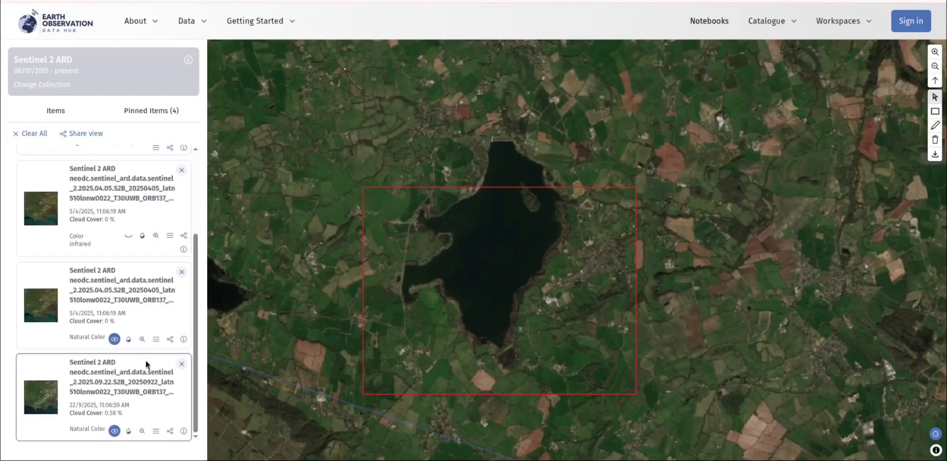
click(114, 339)
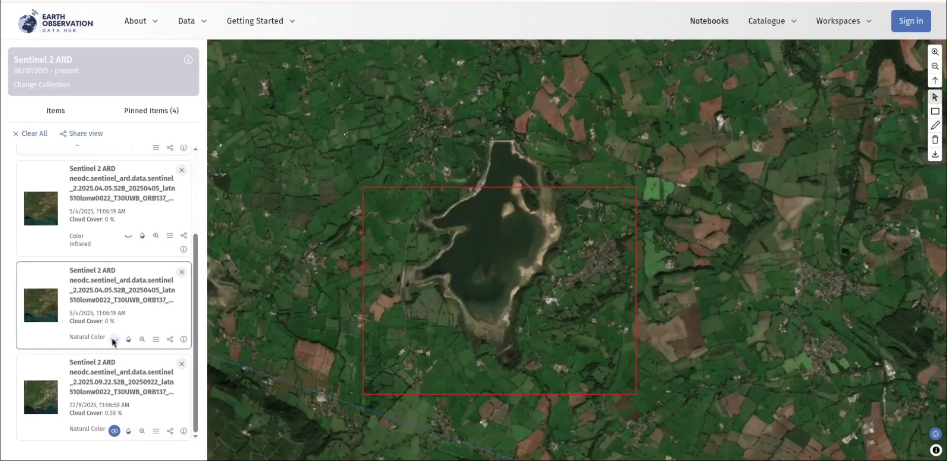
click(113, 339)
click(114, 339)
click(114, 339)
click(114, 339)
click(114, 339)
click(114, 339)
click(114, 339)
click(114, 340)
click(114, 339)
click(113, 339)
click(114, 339)
click(114, 340)
click(114, 339)
click(114, 339)
click(114, 339)
click(114, 339)
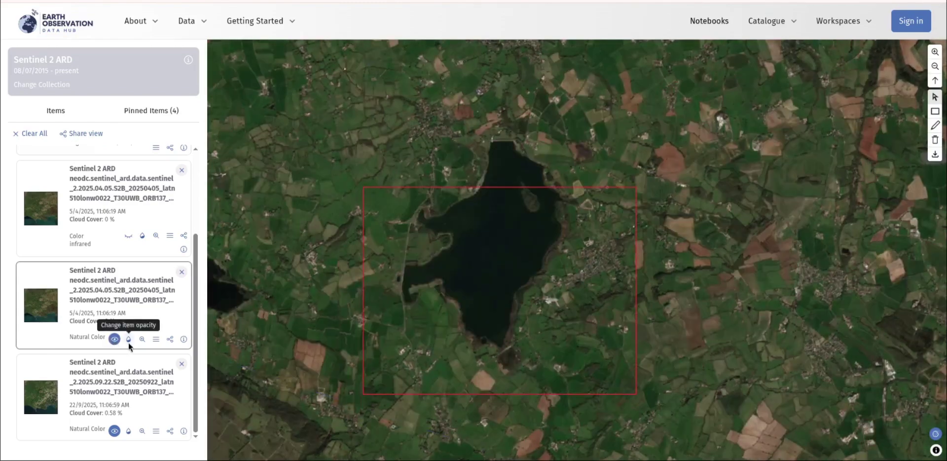
click(128, 340)
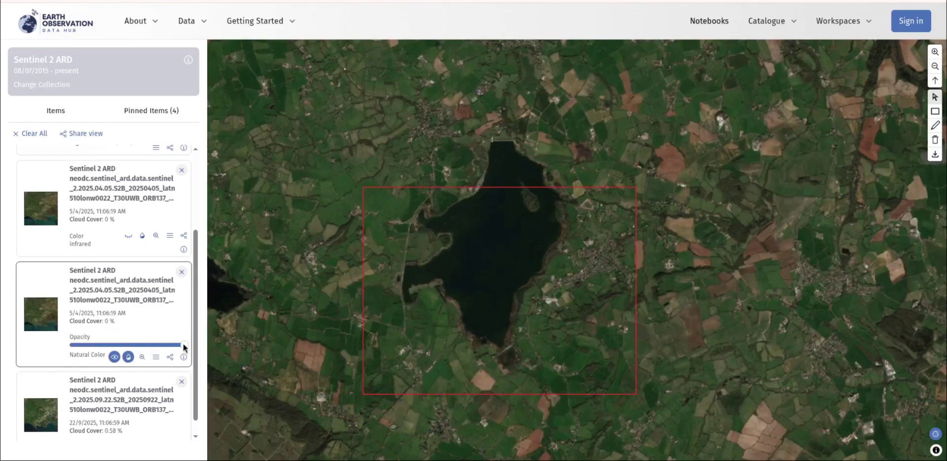
mouse_move(182, 345)
mouse_down()
mouse_move(67, 347)
mouse_move(173, 351)
mouse_move(162, 345)
mouse_move(87, 352)
mouse_move(186, 359)
mouse_move(72, 345)
mouse_move(207, 351)
mouse_move(74, 344)
mouse_move(186, 344)
mouse_up()
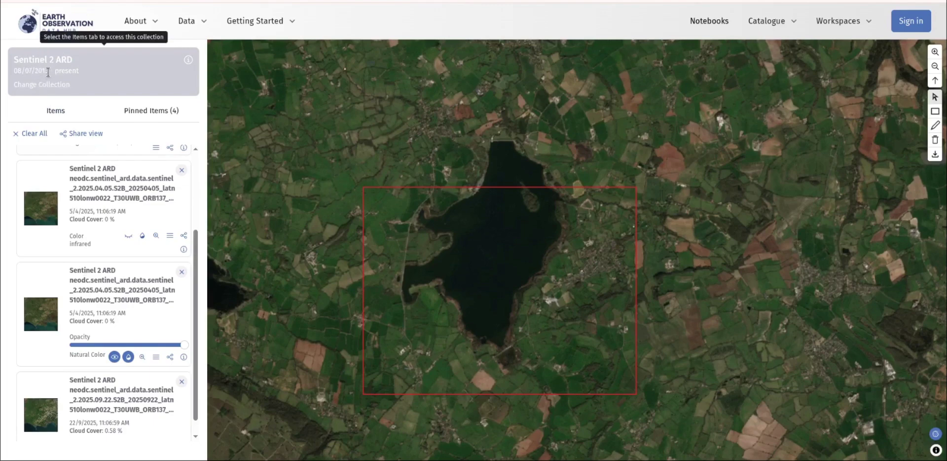
Step: Return to the map's list of data collections and look through the available collections
click(41, 86)
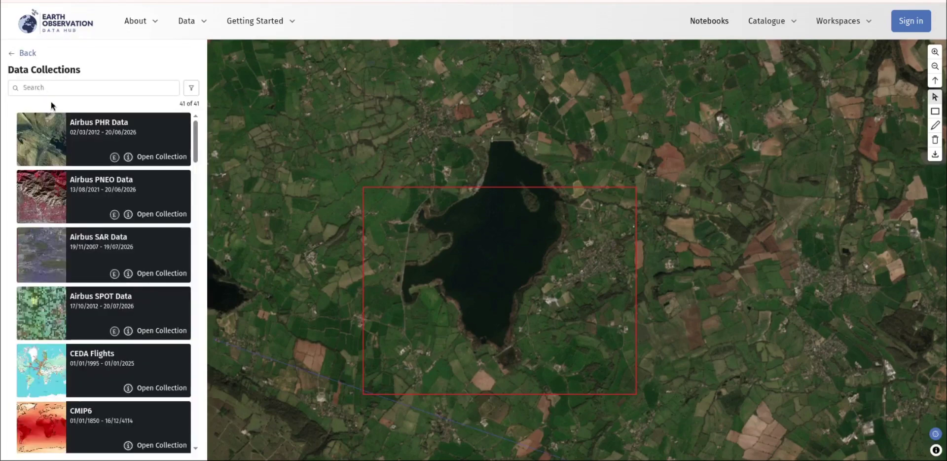
scroll(98, 206, down, 12)
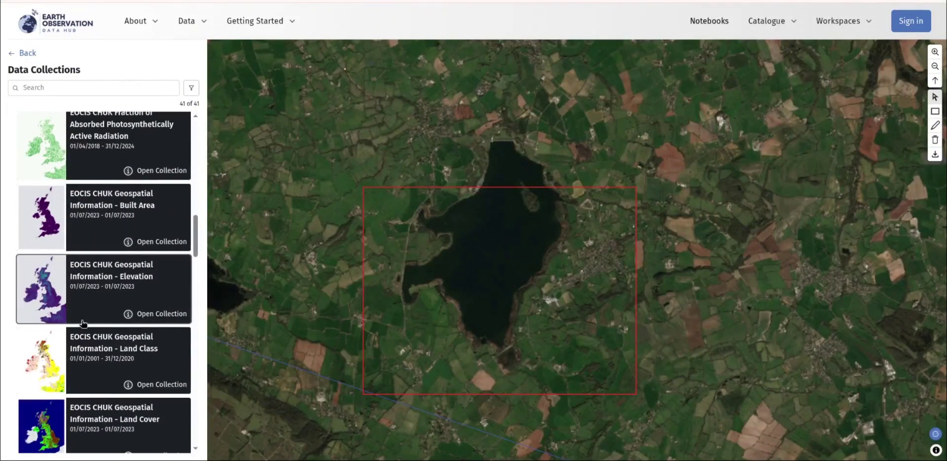
scroll(79, 318, down, 3)
scroll(78, 318, down, 2)
scroll(79, 316, up, 20)
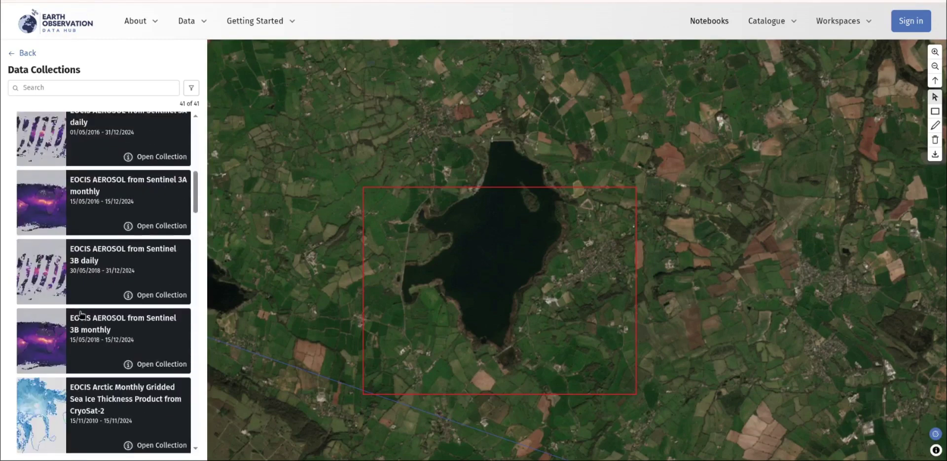
Step: Filter the data collections by the Open Data license and the United Kingdom location, and look through the matching collections
click(191, 88)
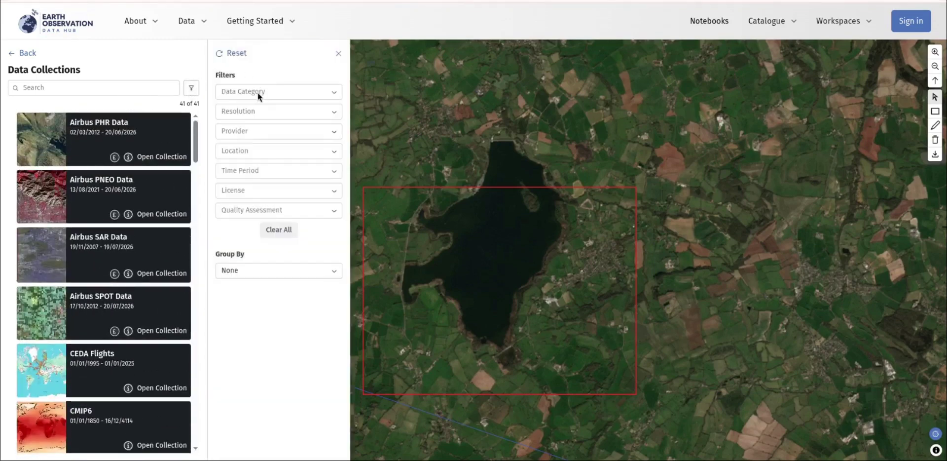
click(282, 192)
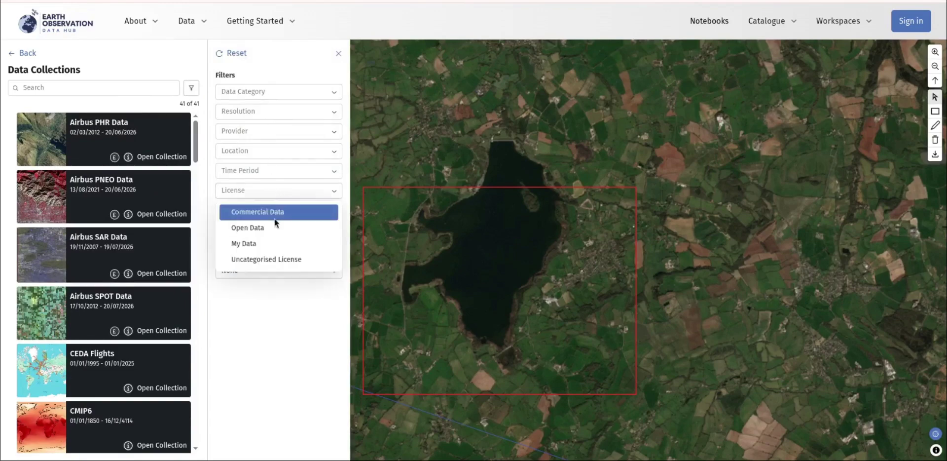
click(270, 228)
click(260, 175)
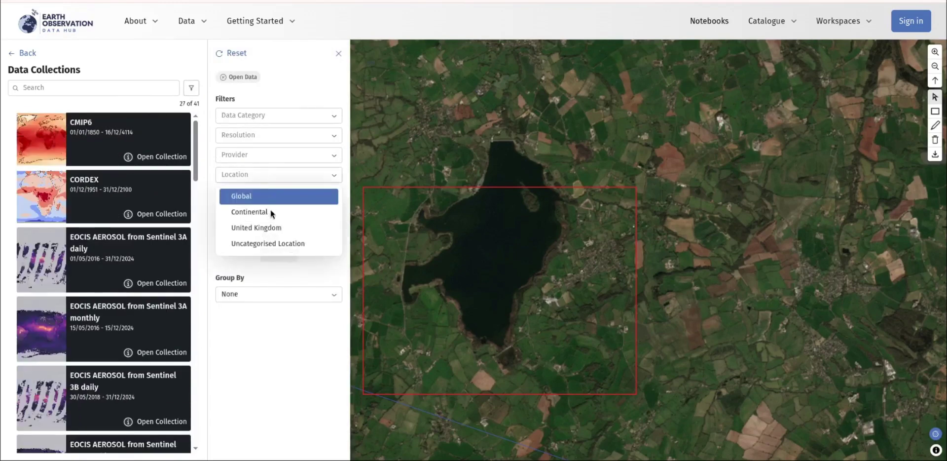
click(269, 226)
scroll(183, 251, down, 8)
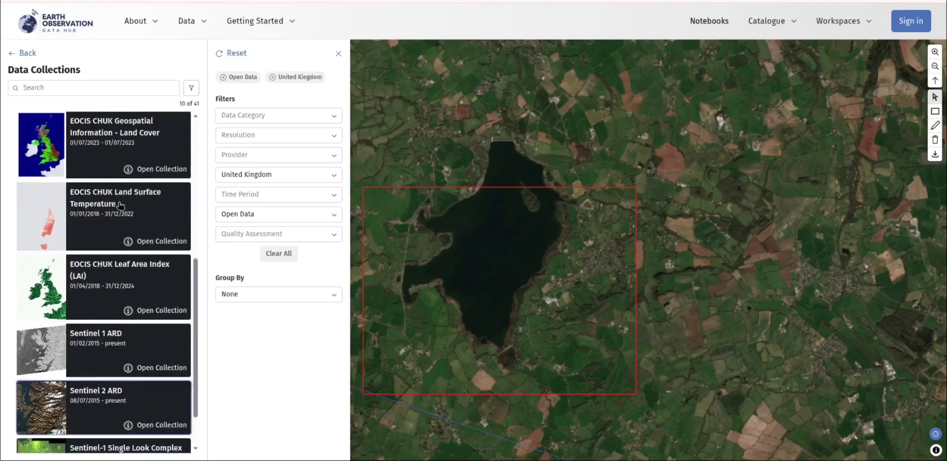
scroll(119, 206, up, 4)
scroll(120, 206, up, 4)
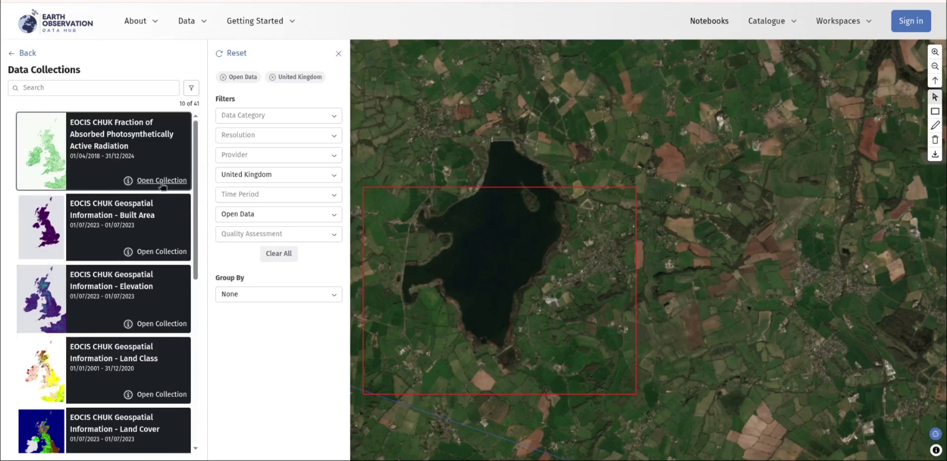
Step: Close the filters, open the catalogue's Browse page and look through its data collections
click(338, 54)
click(793, 22)
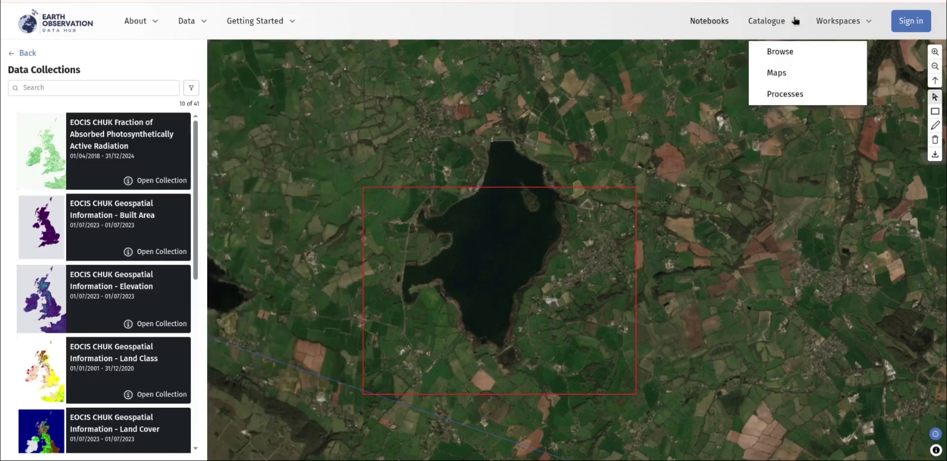
click(788, 52)
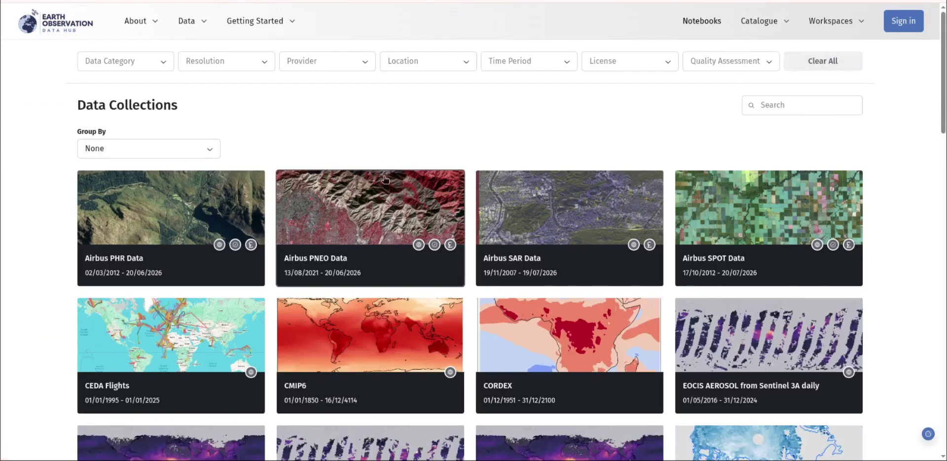
scroll(385, 179, down, 7)
scroll(385, 179, down, 15)
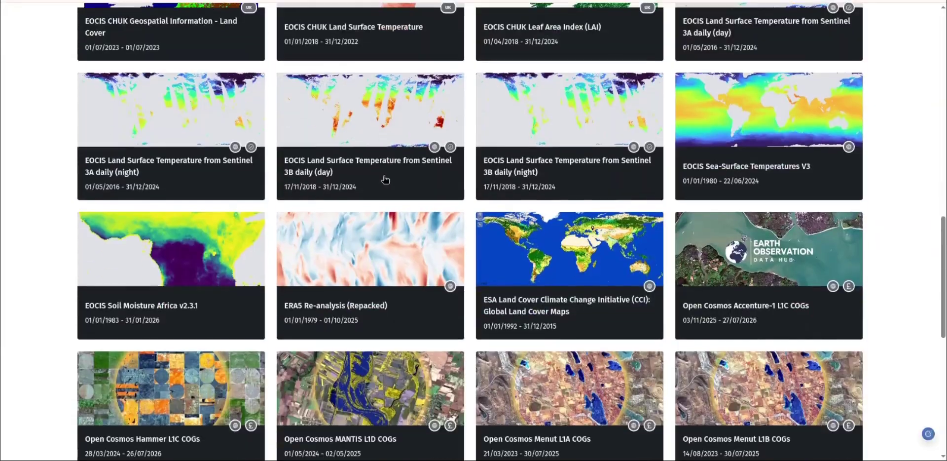
scroll(385, 179, up, 8)
scroll(379, 184, up, 12)
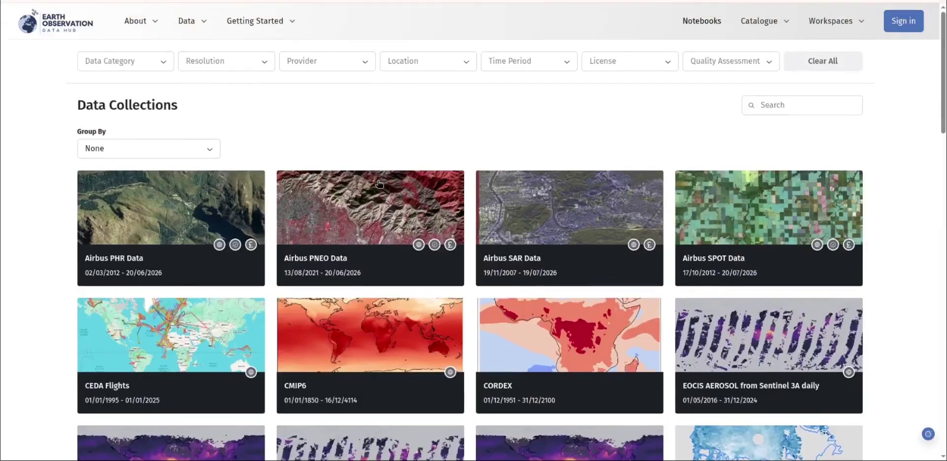
Step: Filter the Browse page's collections by the Open Data license and the United Kingdom location, and look through them
click(667, 68)
click(442, 63)
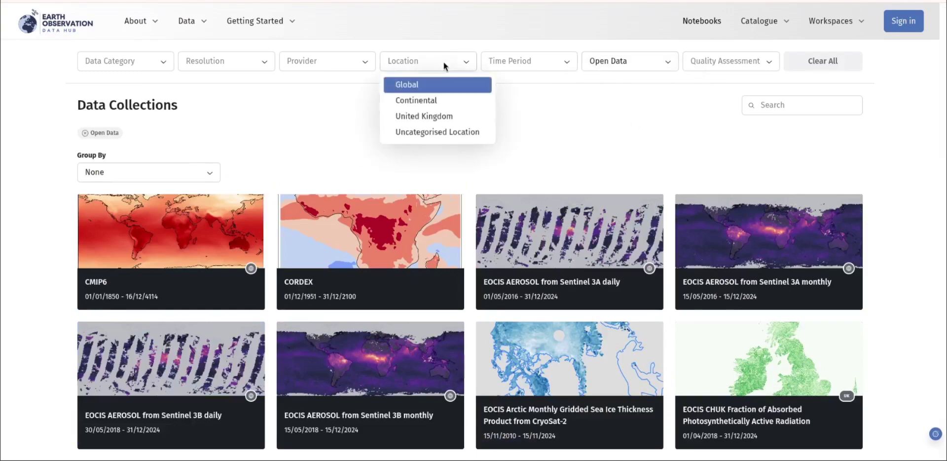
click(439, 118)
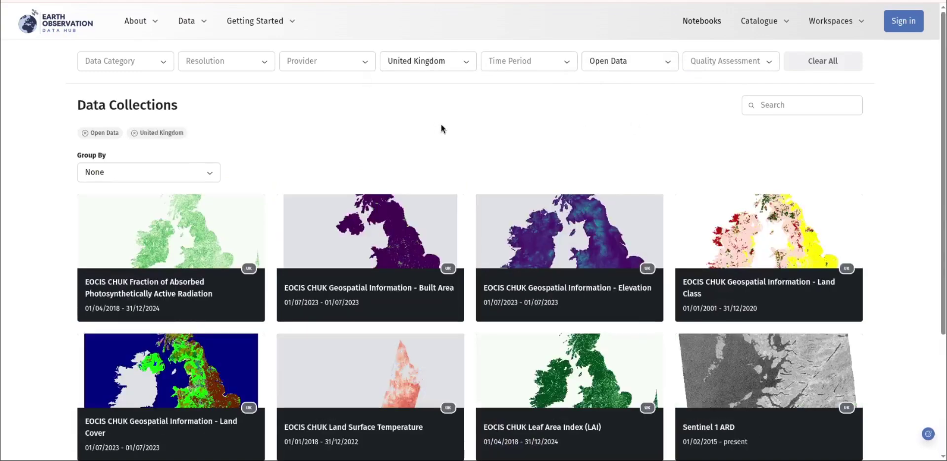
scroll(442, 128, down, 3)
scroll(434, 128, up, 3)
scroll(397, 153, down, 3)
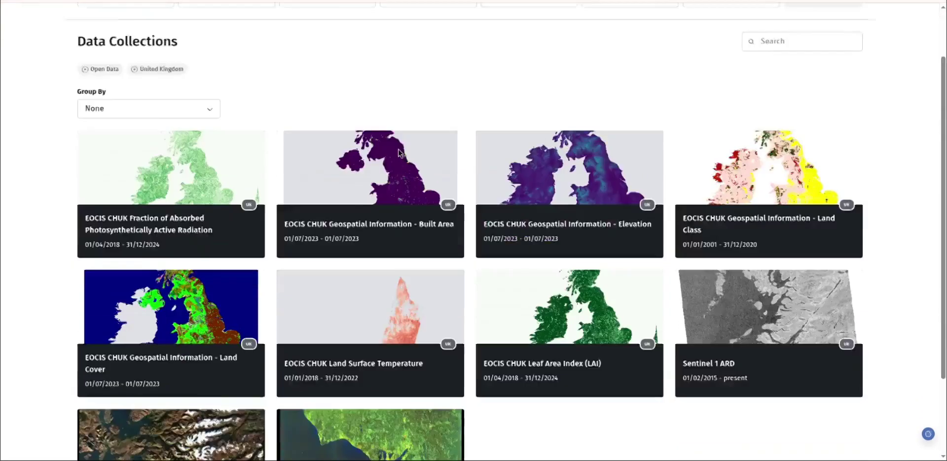
scroll(396, 152, up, 3)
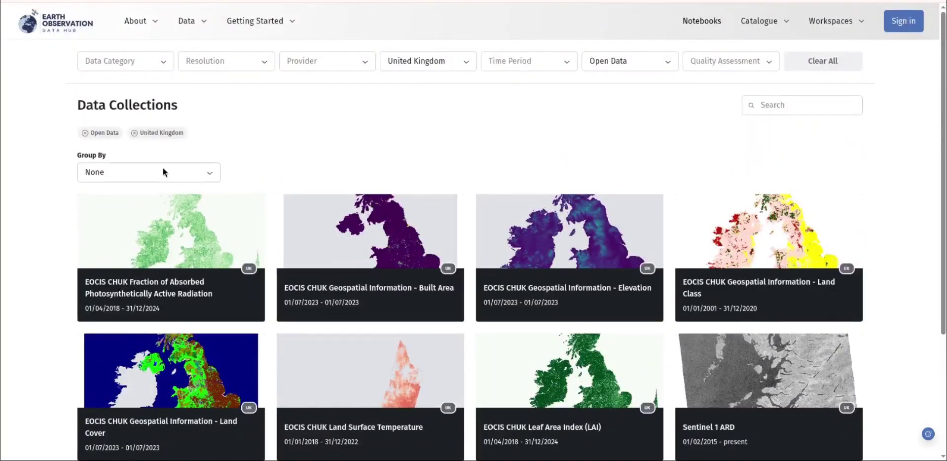
Step: Group the filtered collections by Data Category and look through the groups down to Land Cover
click(210, 172)
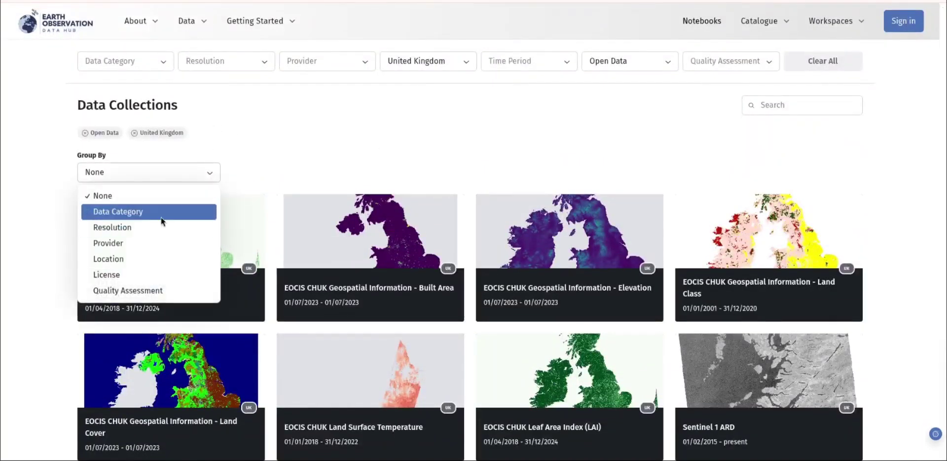
click(191, 211)
scroll(350, 228, down, 8)
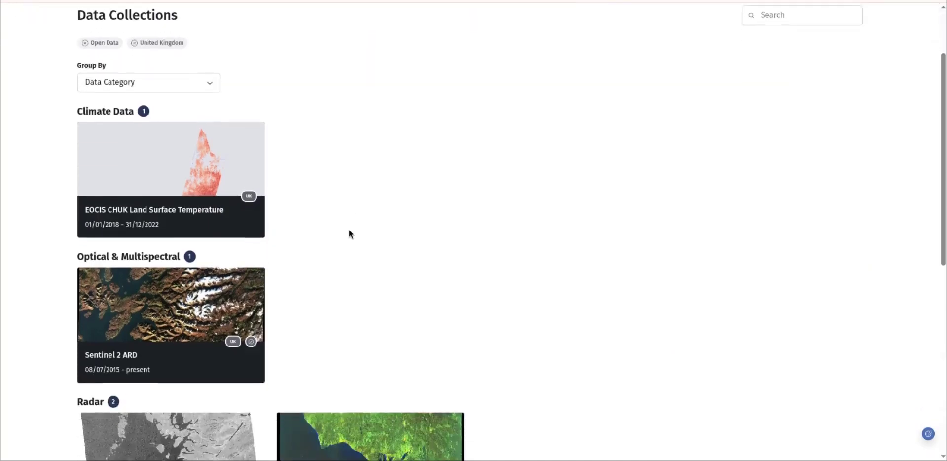
scroll(349, 233, down, 2)
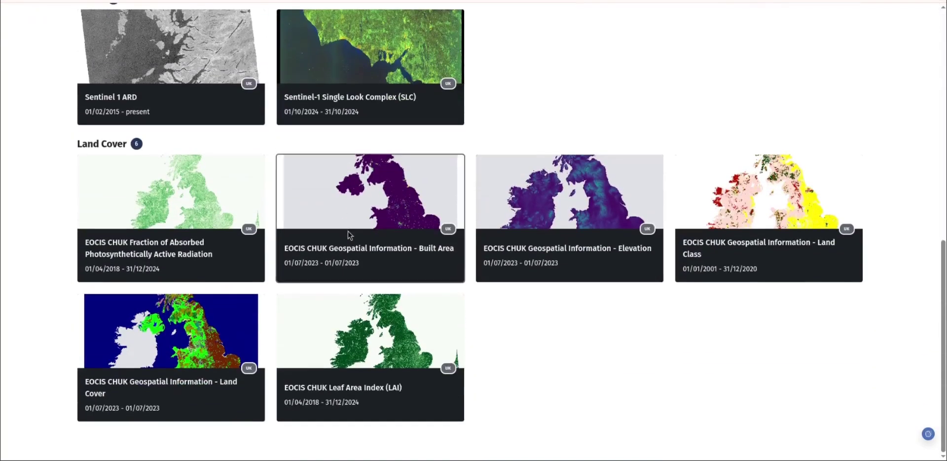